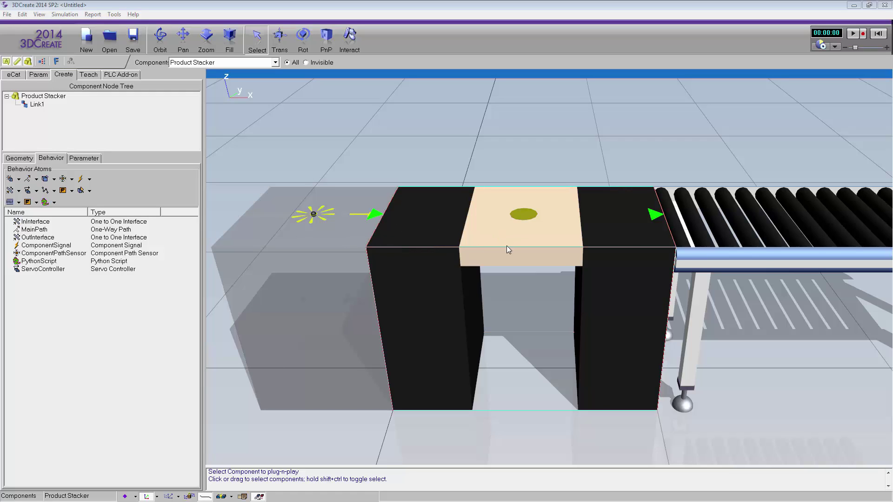
- Select the Product Stacker and run the simulation so cylinders stack on its platform
click(697, 253)
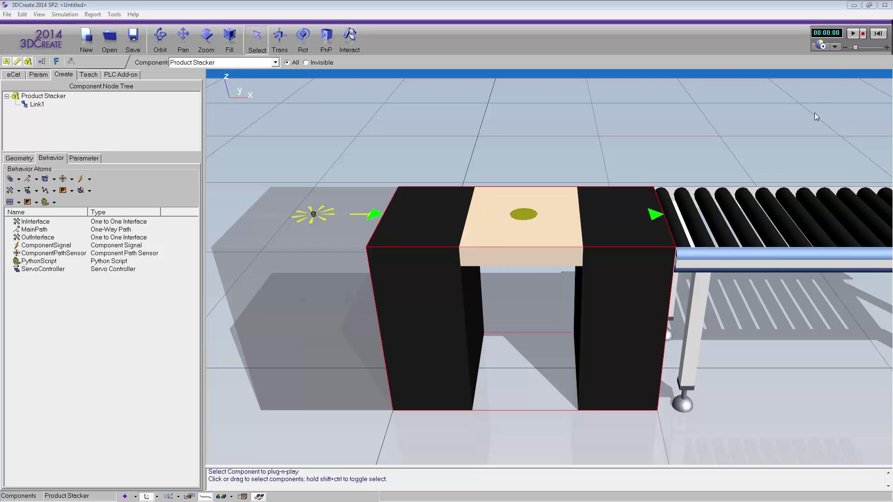
click(852, 34)
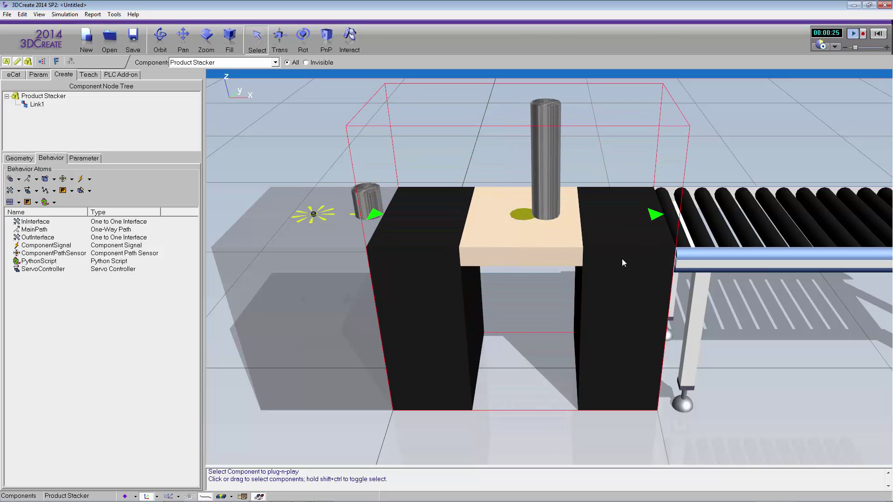
- Stop the running simulation and reset the clock to zero, clearing all products
click(854, 34)
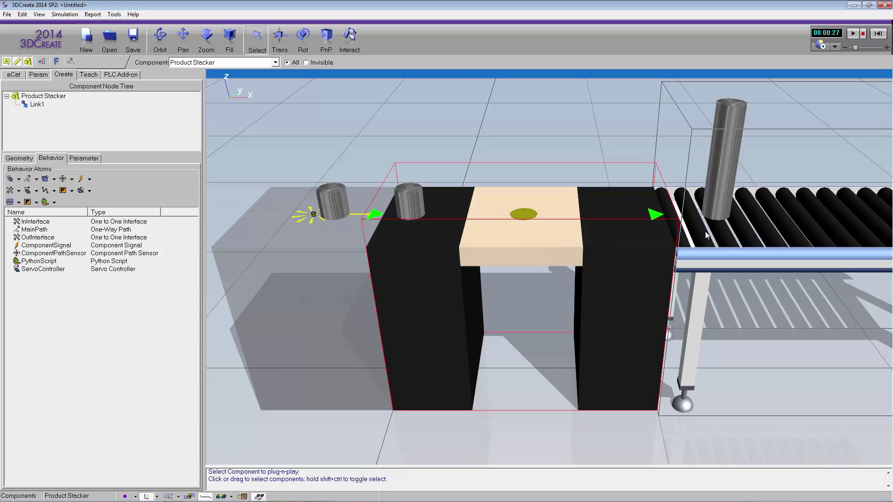
click(878, 33)
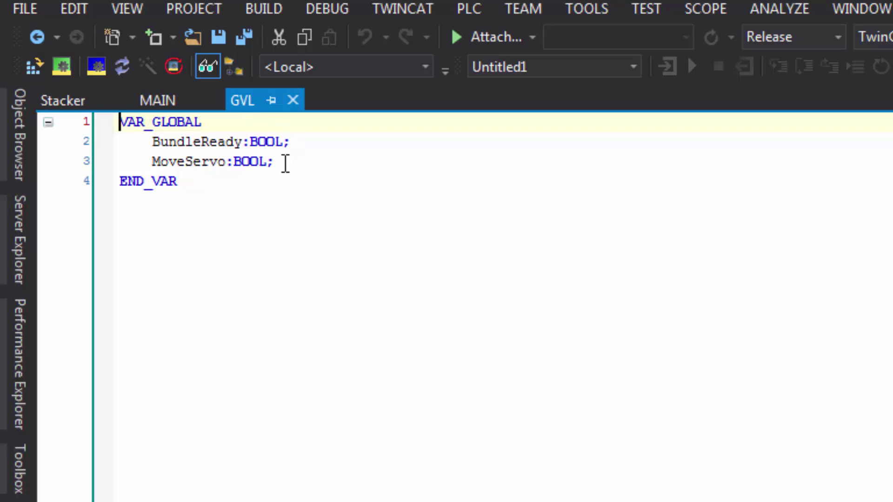
- Review the Stacker function block and MAIN program code, then begin activating the configuration
click(71, 105)
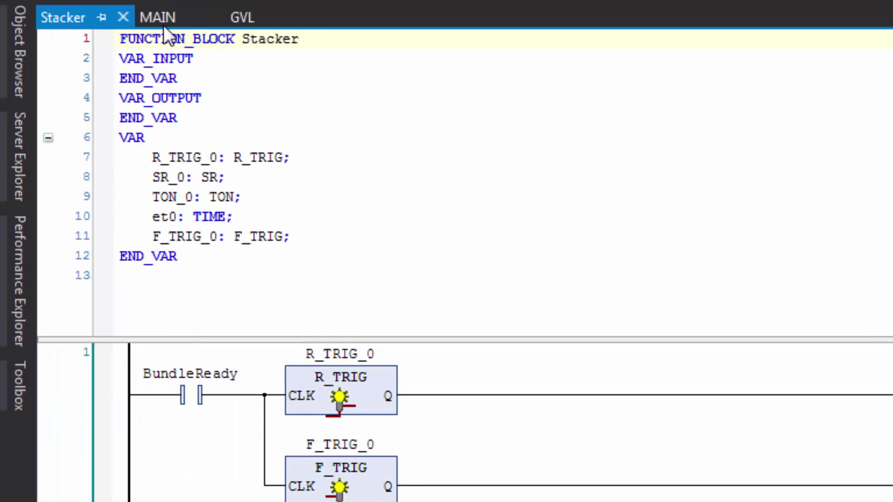
click(160, 18)
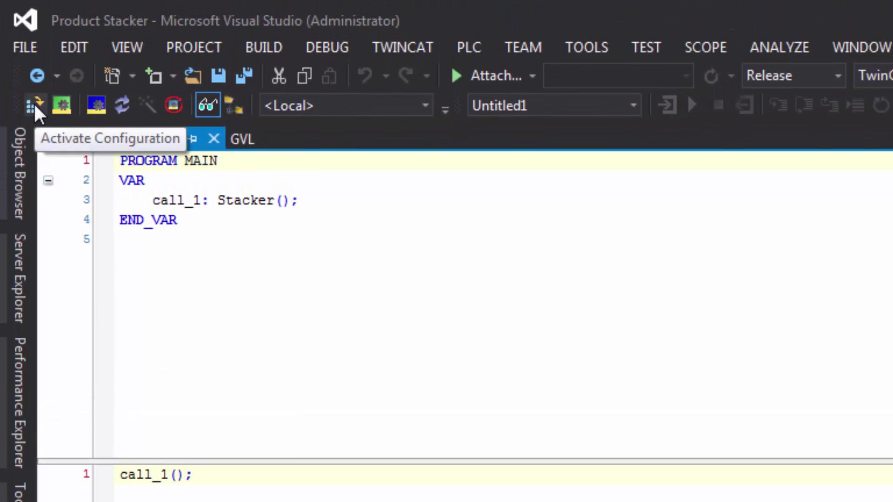
click(35, 104)
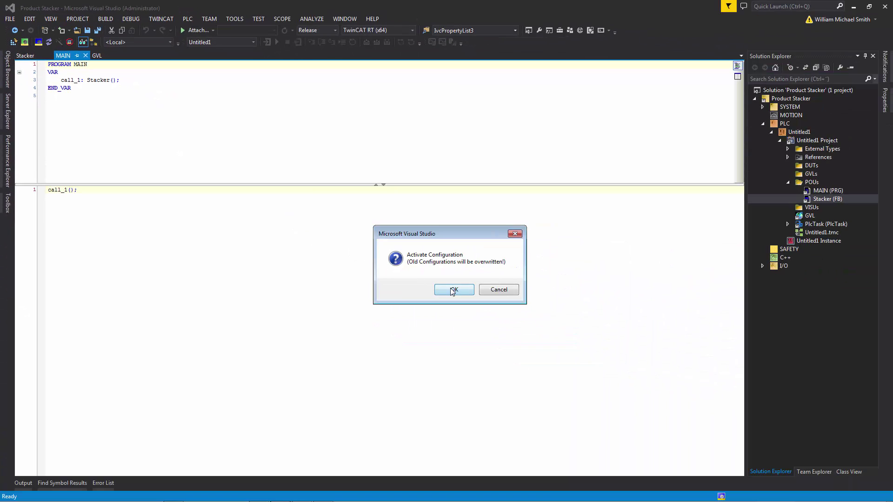
- Activate the configuration, restart TwinCAT in Run Mode, log in and download to Port_851
click(607, 393)
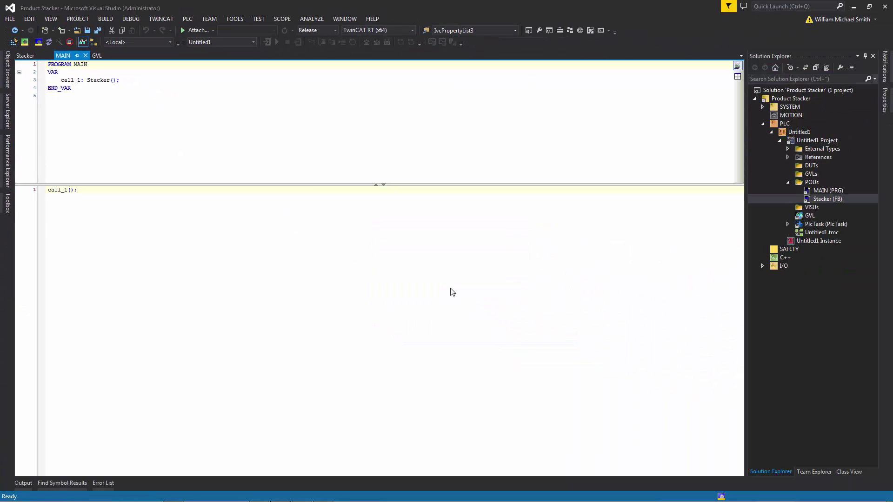
click(451, 290)
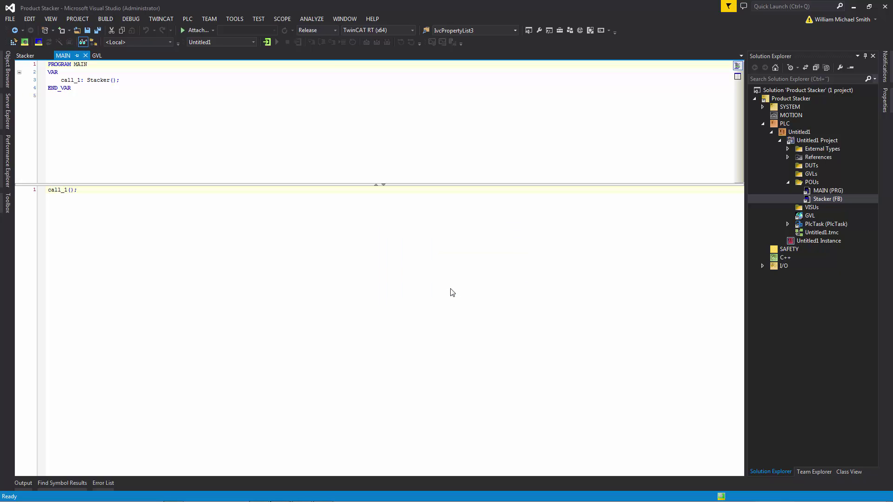
click(267, 42)
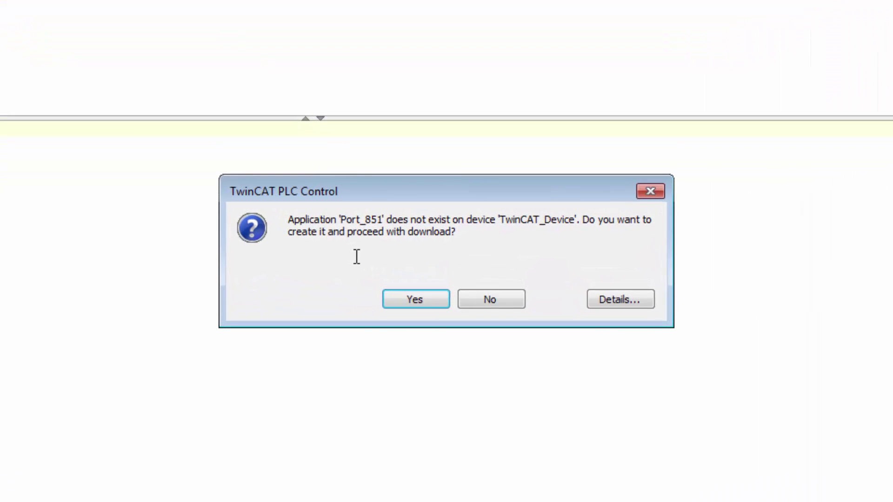
click(410, 301)
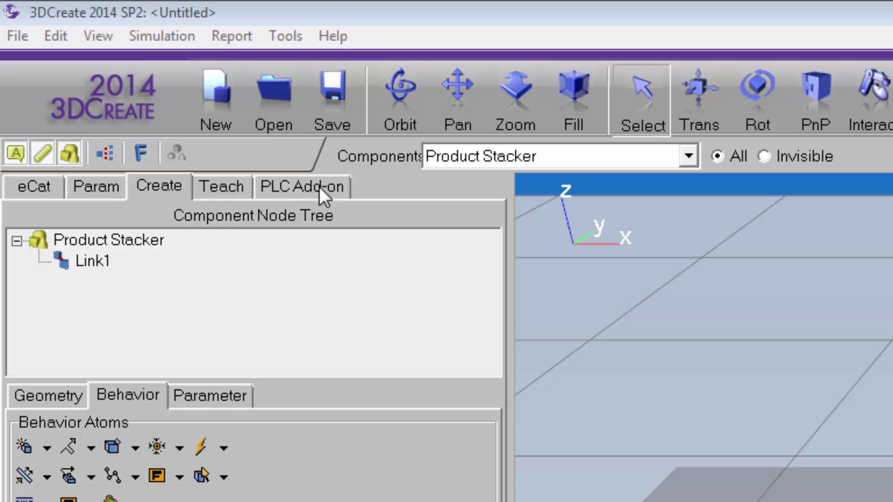
- Add a PLC connection to the Local TwinCat server from the PLC add-on
click(319, 188)
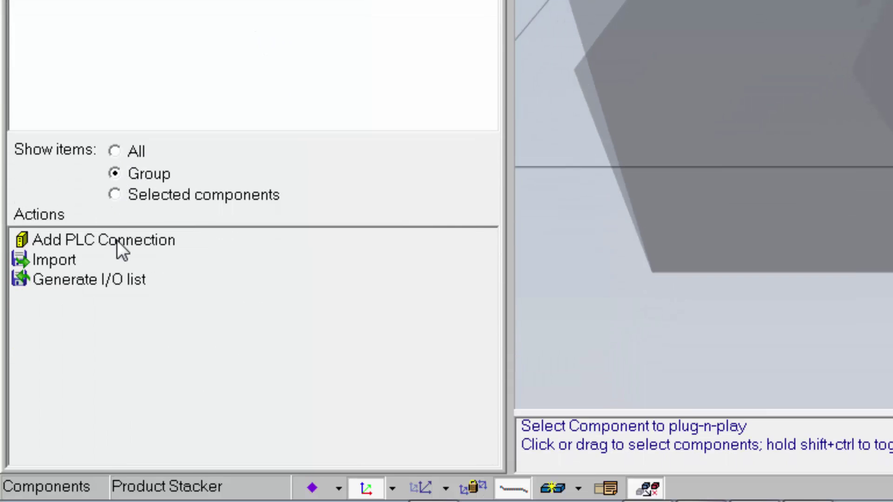
double_click(116, 240)
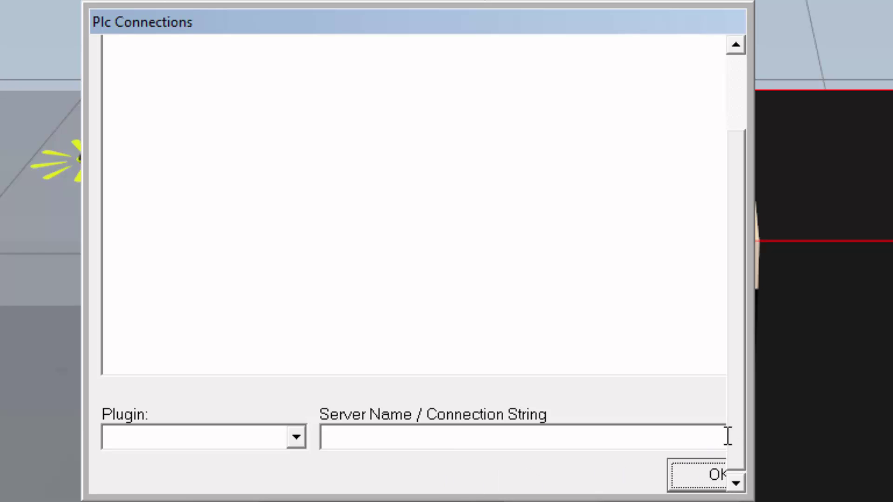
drag(728, 436, 735, 312)
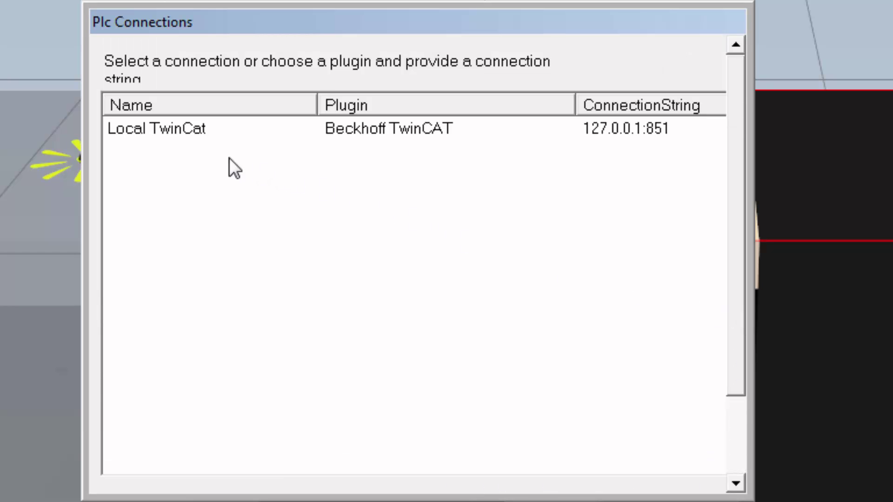
click(164, 134)
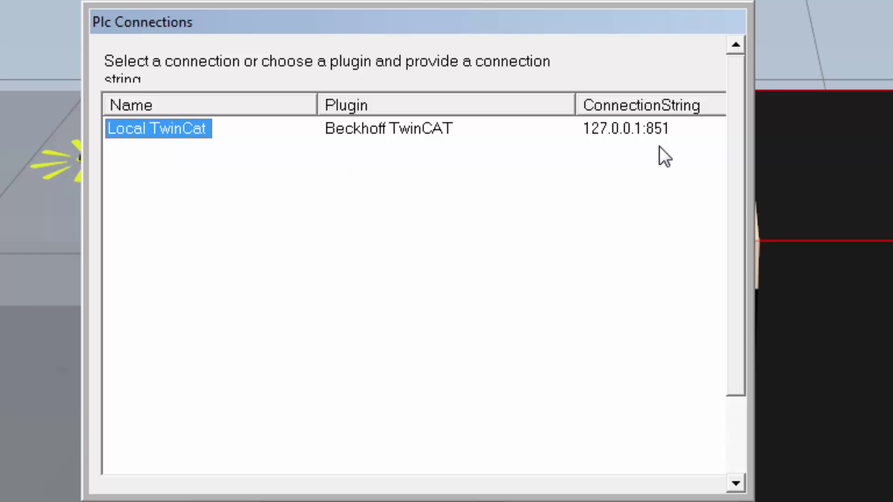
drag(732, 128, 721, 255)
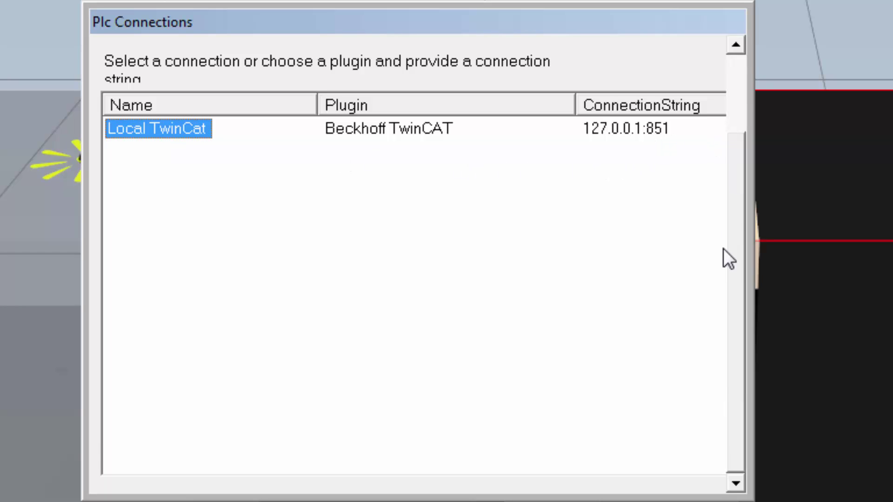
click(702, 473)
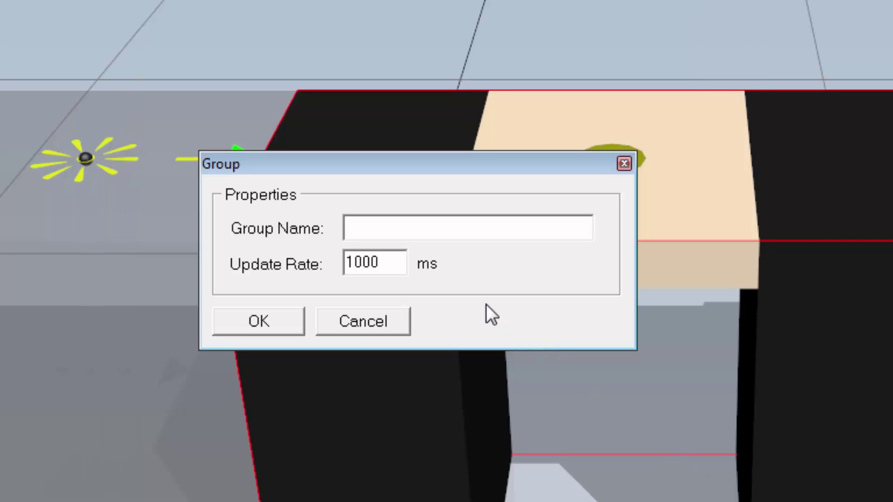
- Create a PLC group named Main with a 10 ms update rate
text(Main)
key(Tab)
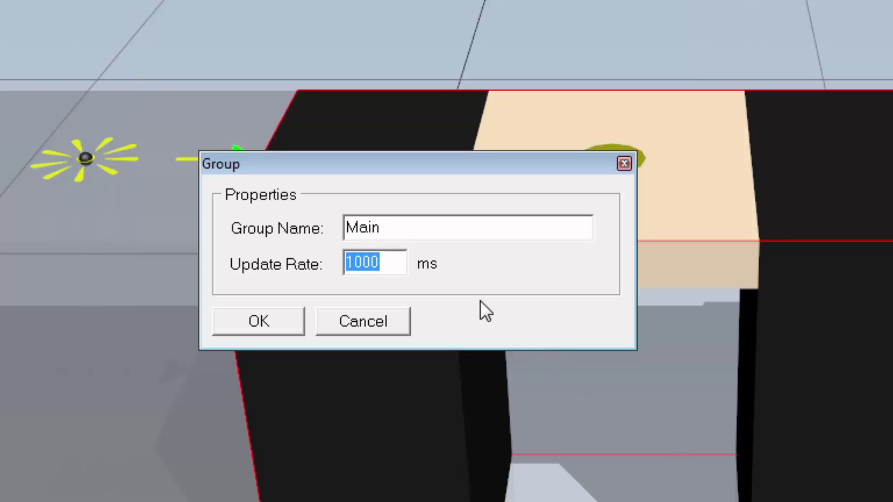
text(10)
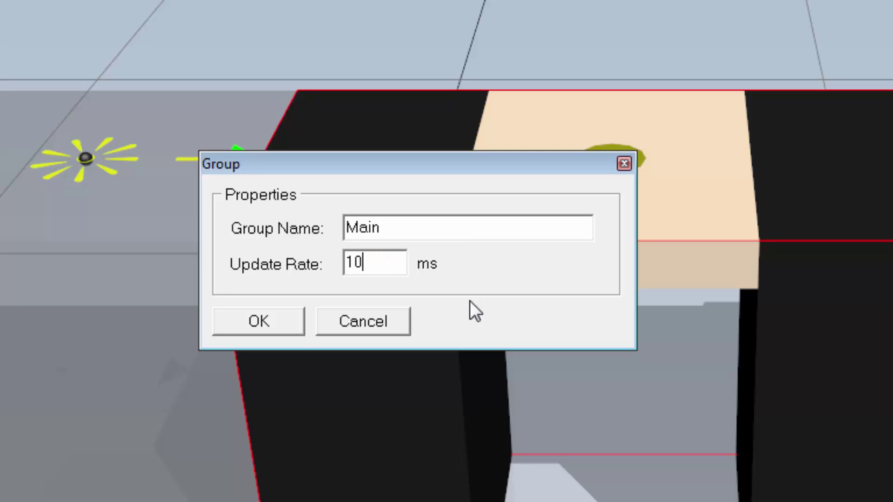
click(278, 323)
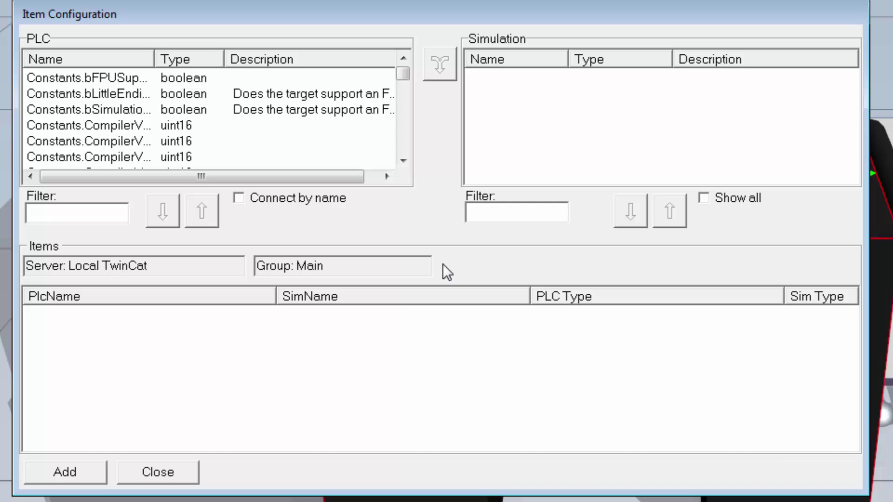
- Close Item Configuration, disconnect from Local TwinCat, and return to the component's behaviours
click(174, 470)
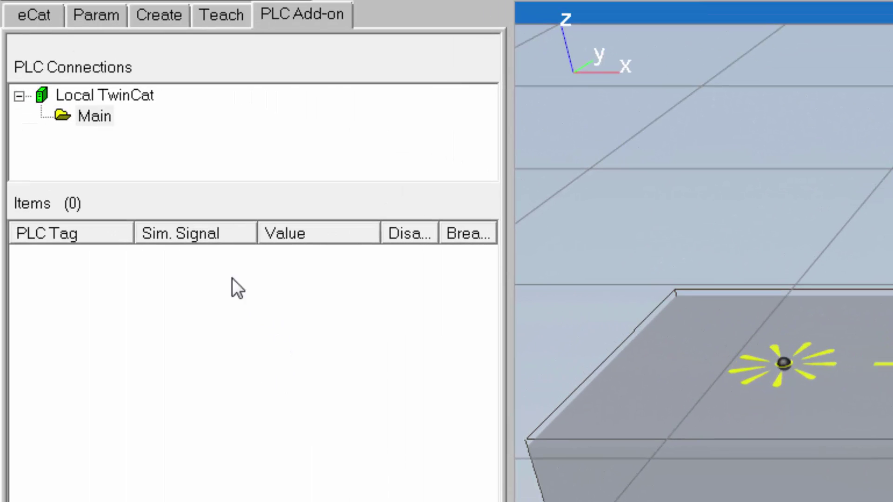
click(140, 96)
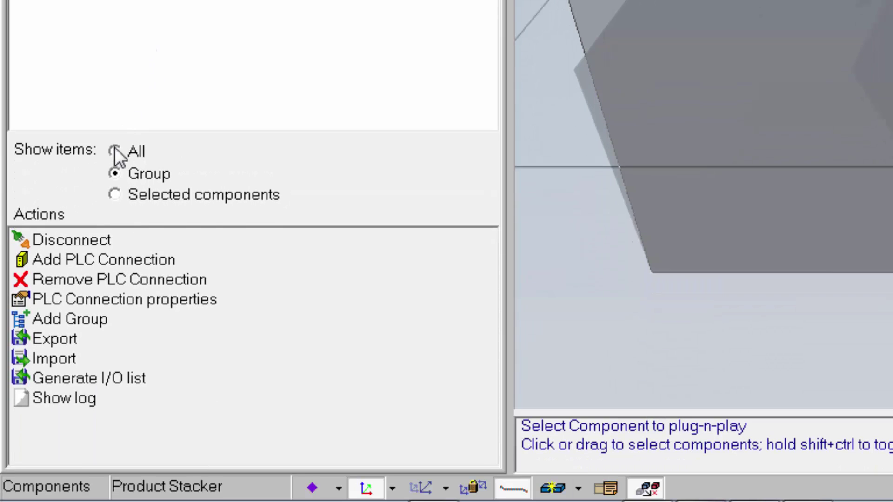
click(93, 239)
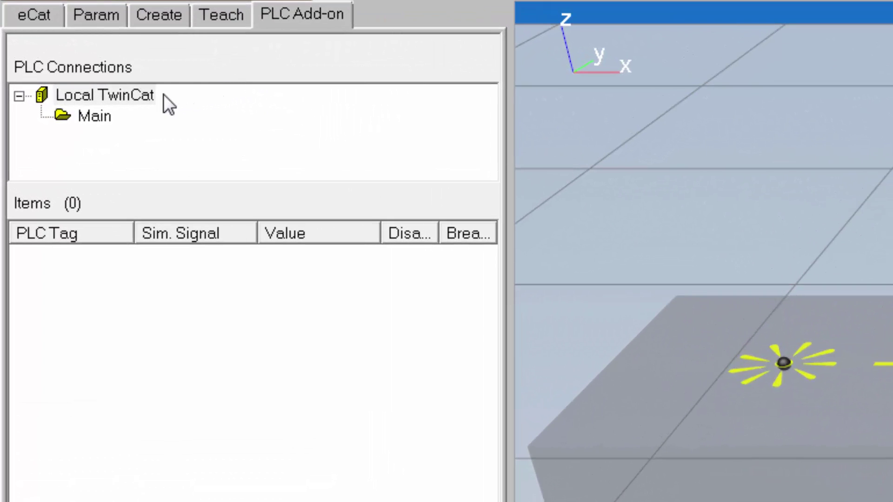
click(167, 13)
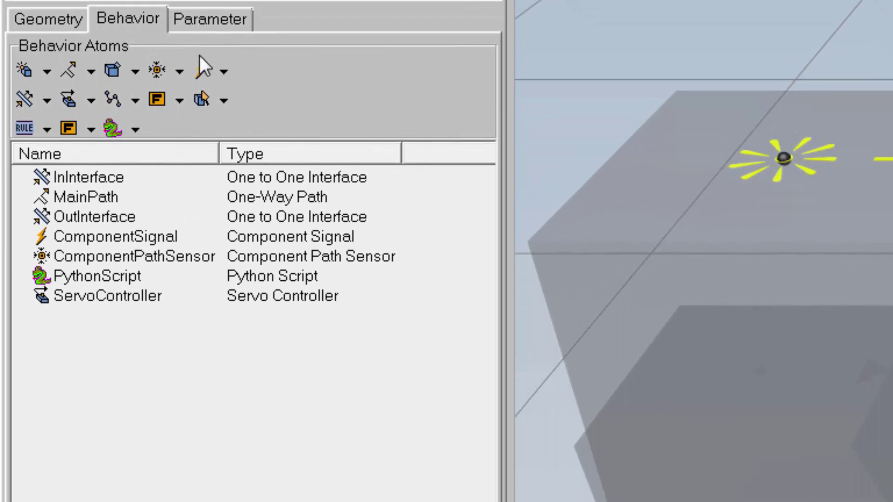
- Add a Boolean Signal behaviour to the Product Stacker and rename it BundleReady
click(225, 71)
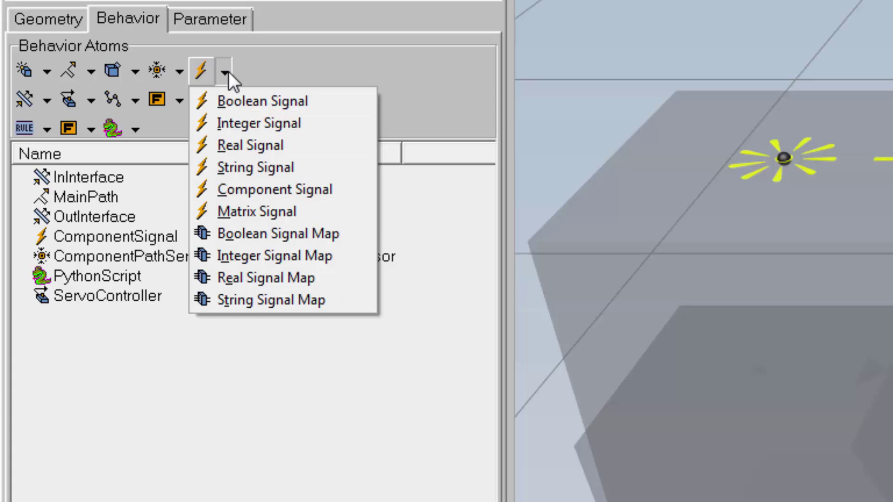
click(319, 104)
drag(520, 370, 102, 365)
drag(274, 403, 119, 385)
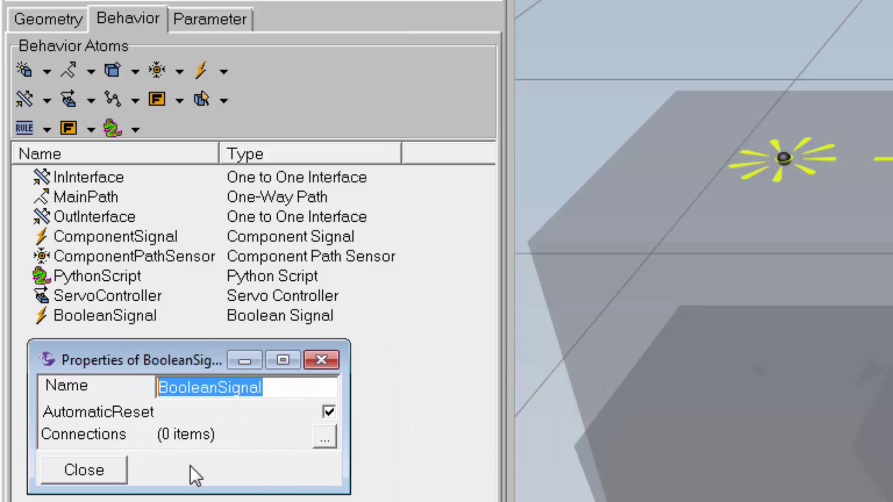
text(BundleReady)
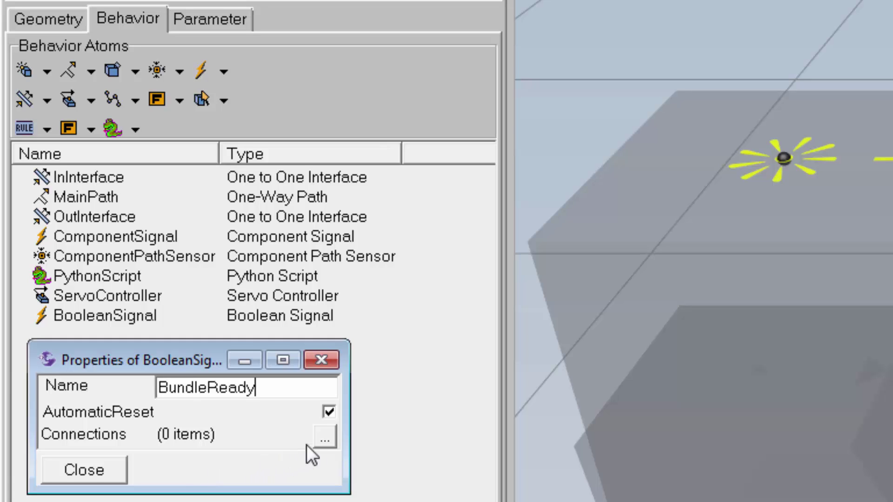
- Connect BundleReady to the PythonScript behaviour and close its dialogs
click(324, 439)
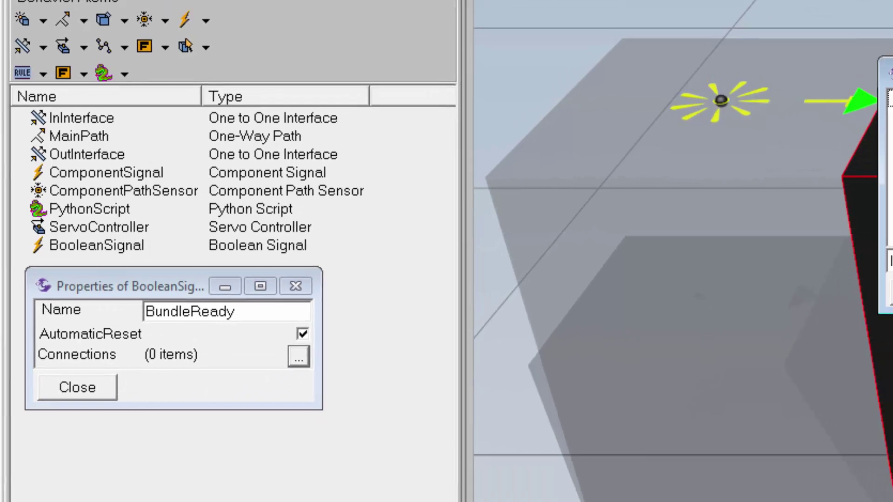
drag(889, 75, 160, 448)
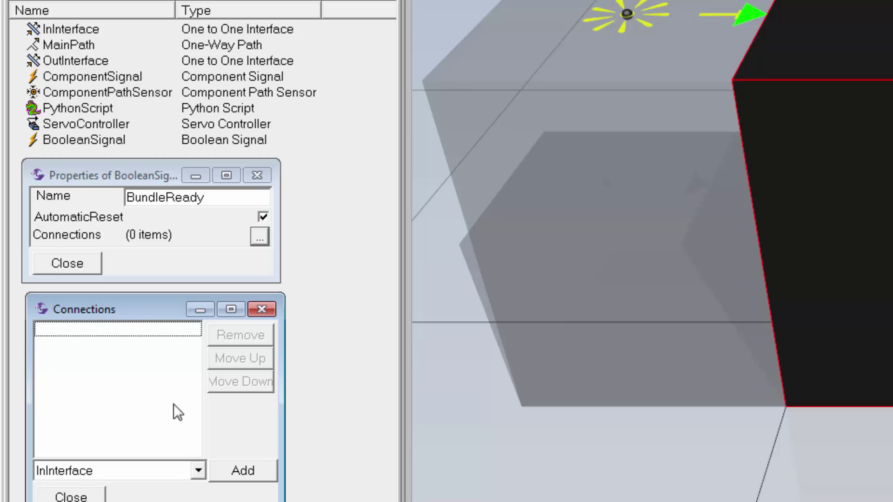
click(198, 473)
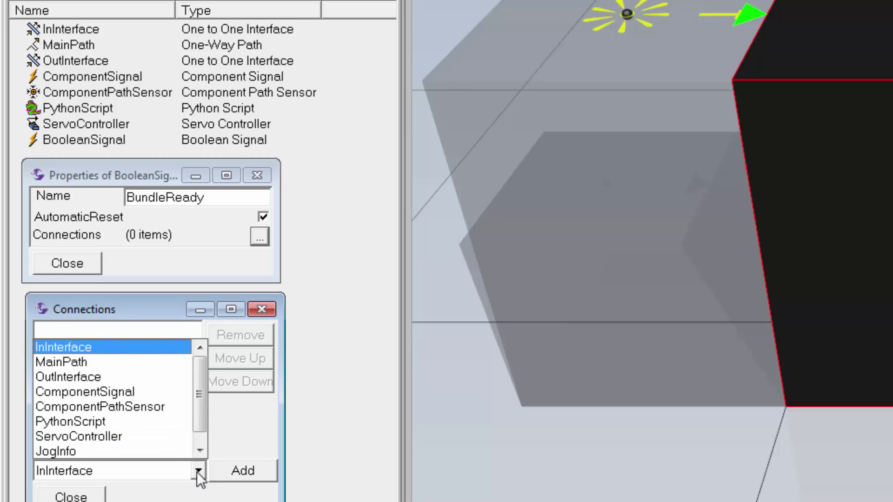
click(161, 421)
click(228, 467)
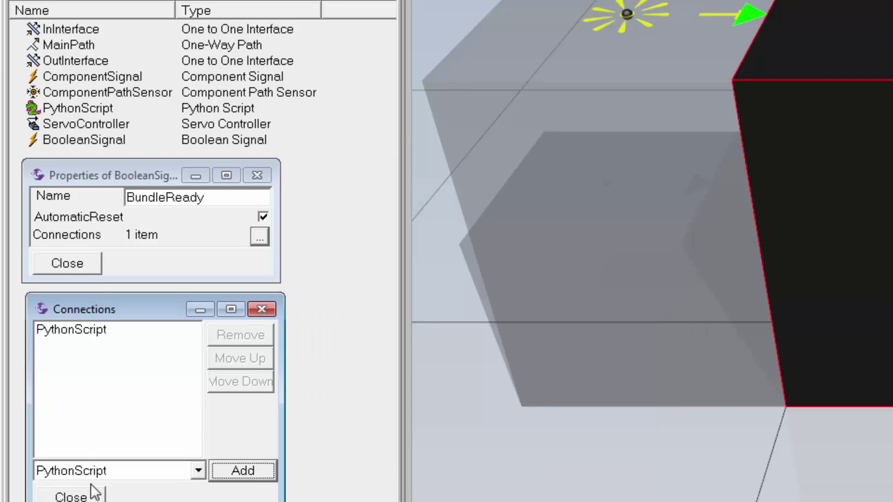
click(90, 491)
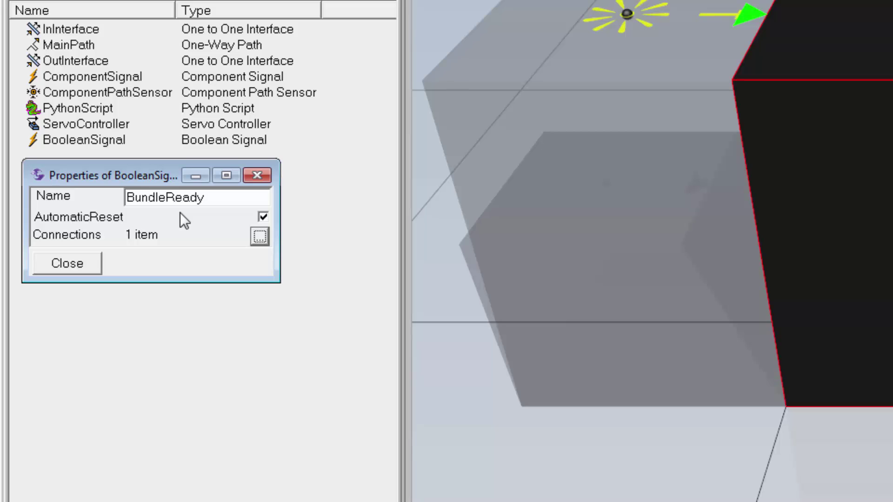
click(79, 266)
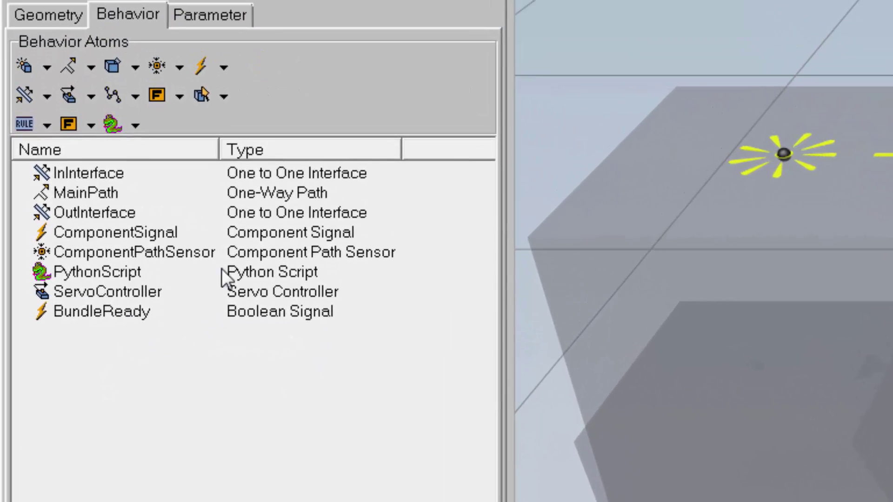
- Add a second Boolean Signal behaviour and rename it MoveServo
click(224, 68)
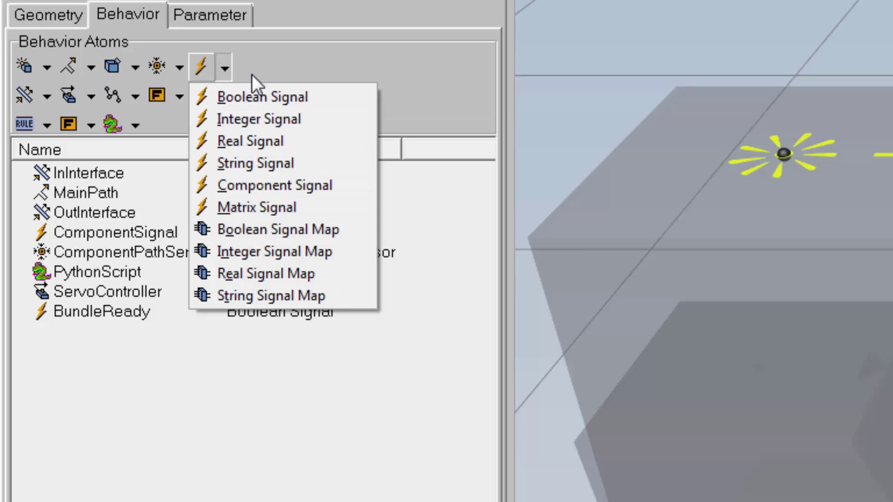
click(321, 94)
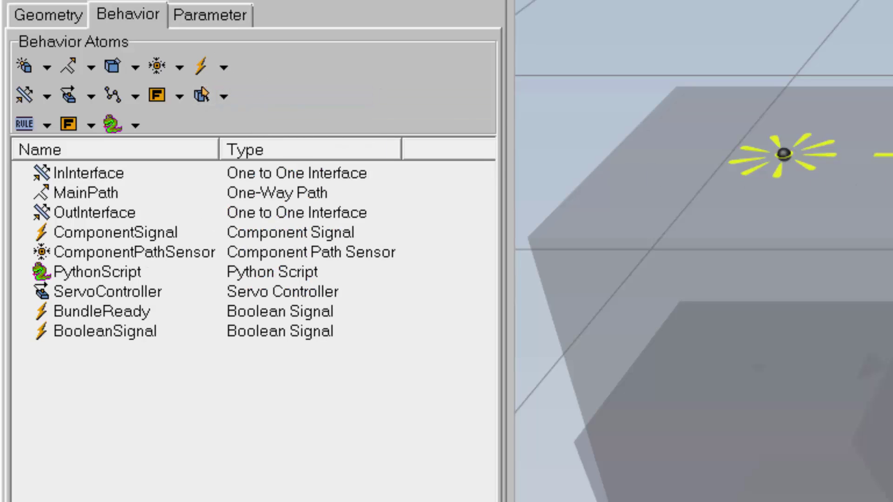
double_click(223, 331)
drag(283, 366, 111, 395)
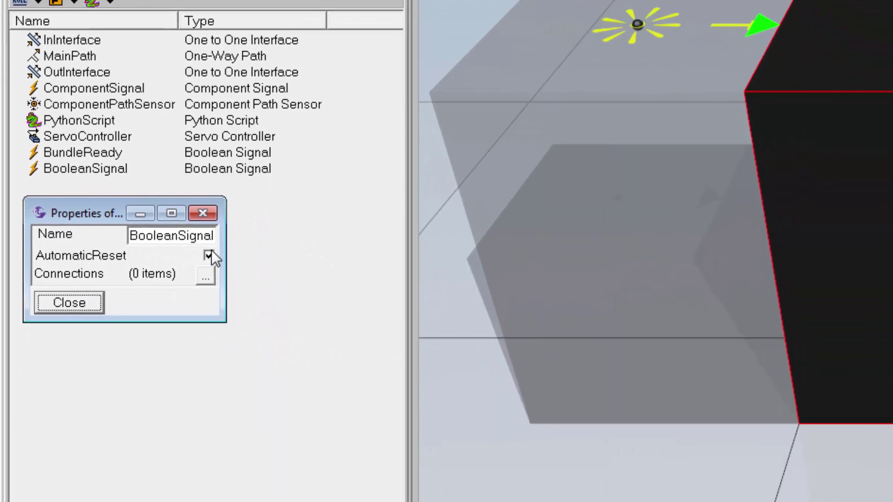
drag(226, 240, 121, 236)
text(MoveServo)
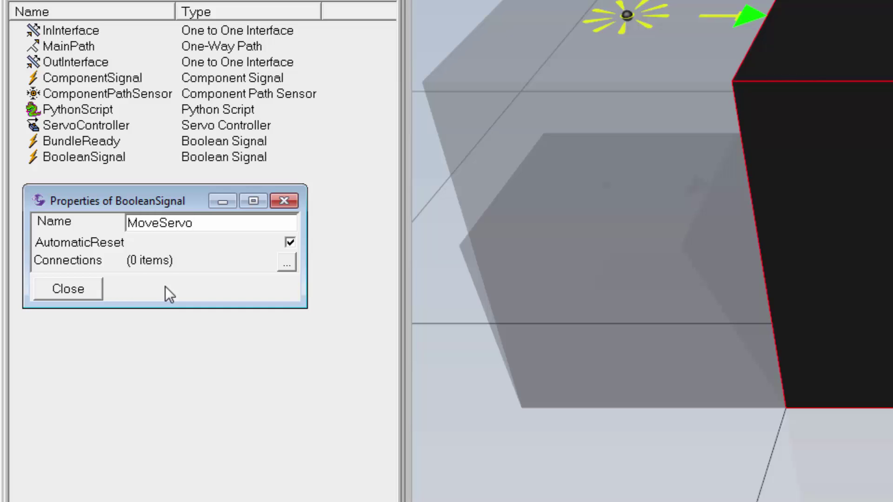
- Connect MoveServo to the PythonScript behaviour and close its dialogs
click(287, 264)
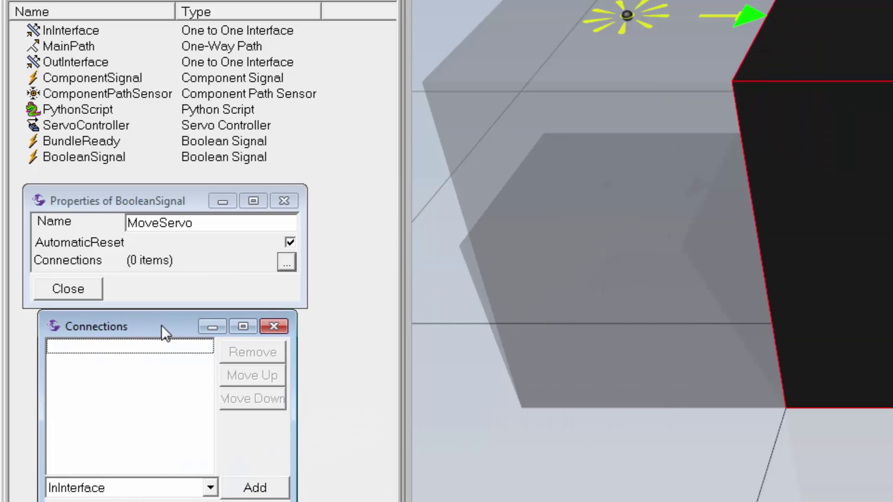
click(199, 490)
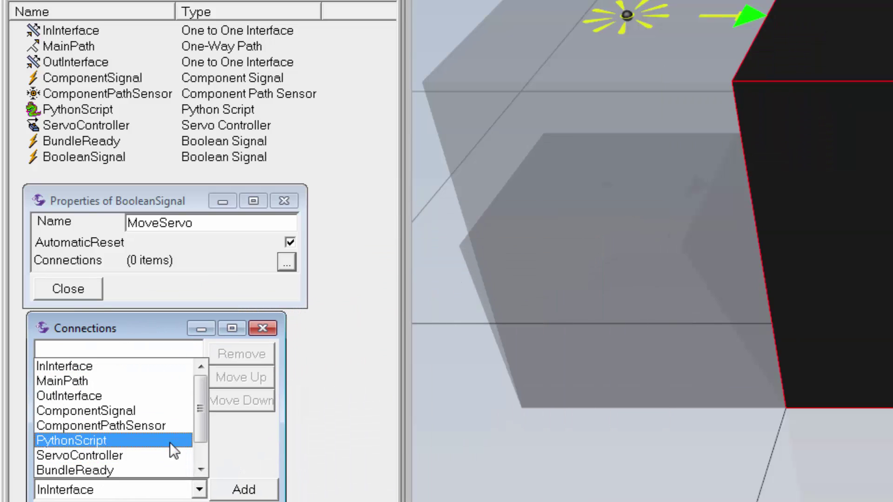
click(167, 440)
click(239, 491)
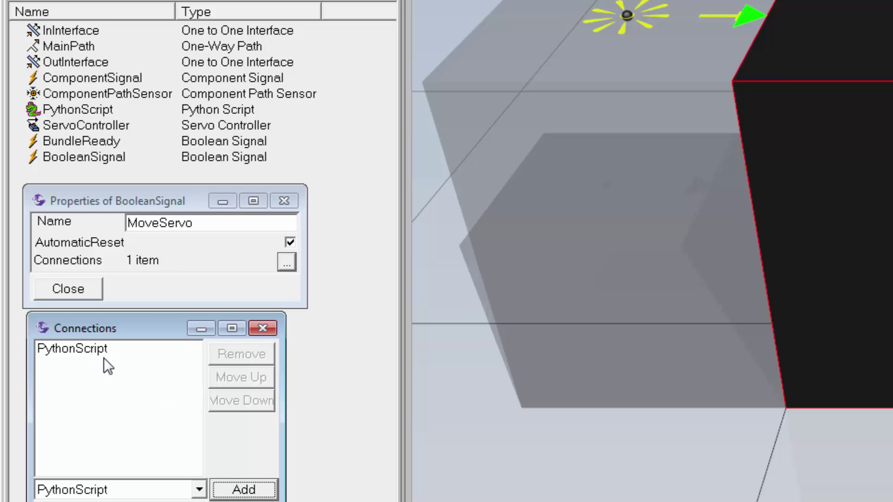
key(Escape)
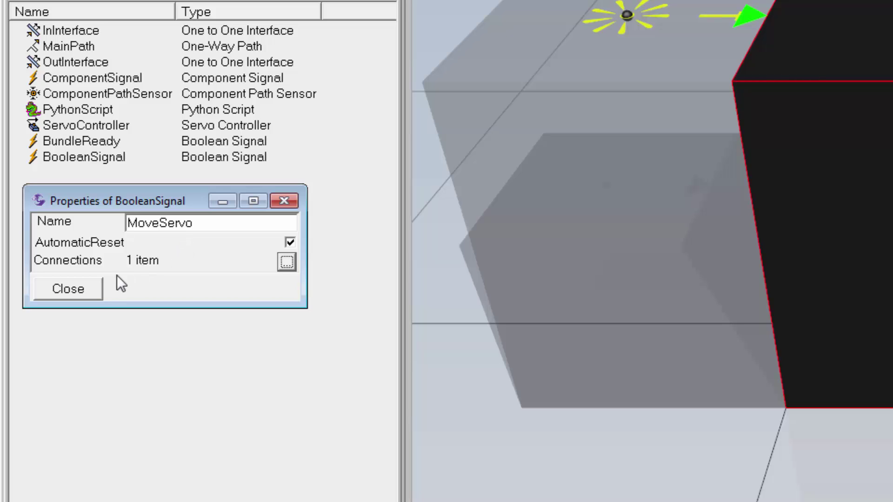
click(69, 289)
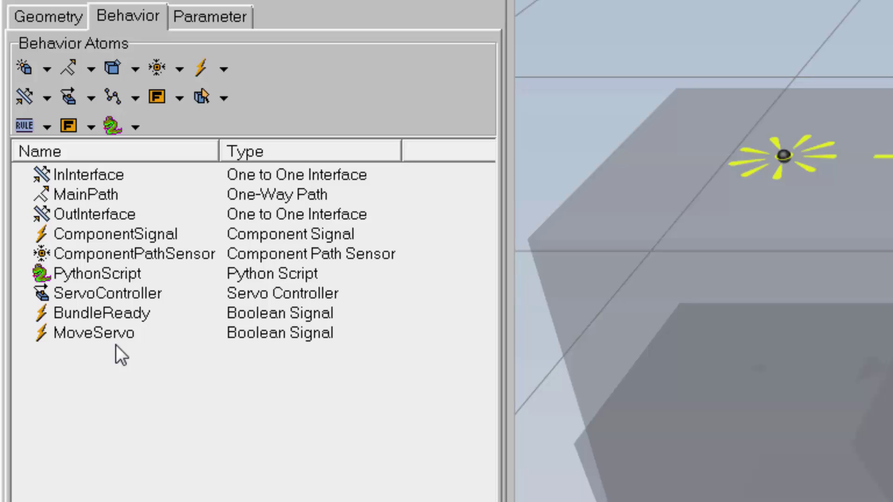
click(47, 98)
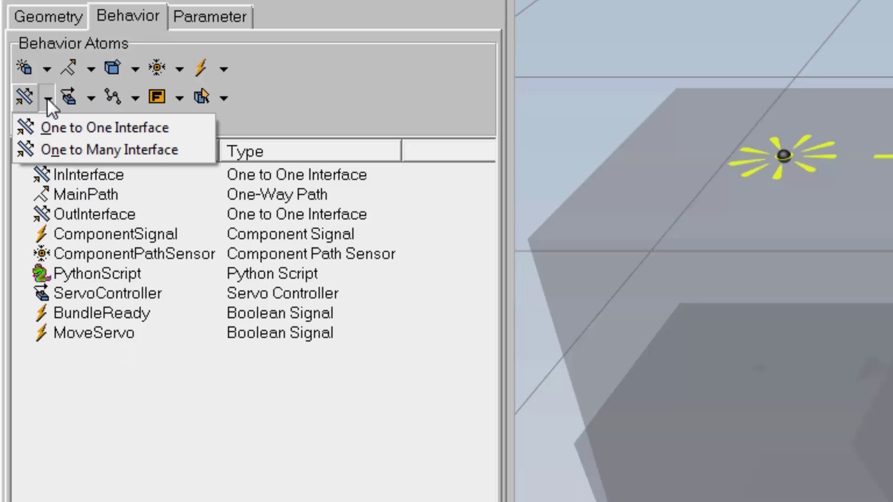
- Add a One to One Interface, tick IsAbstract, and open its Sections editor
click(191, 127)
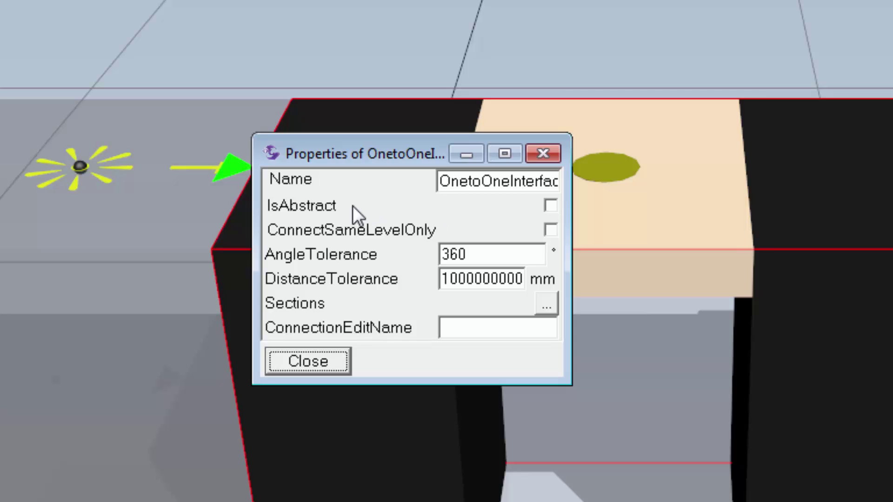
click(549, 206)
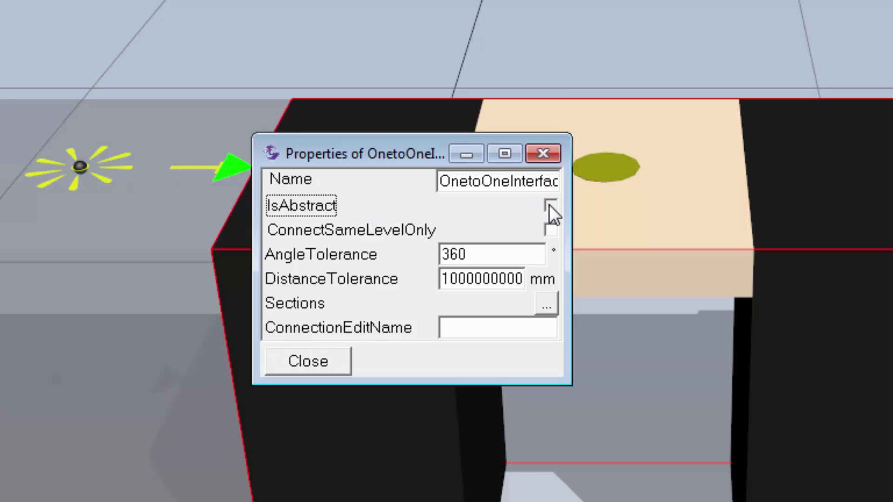
drag(572, 209, 625, 210)
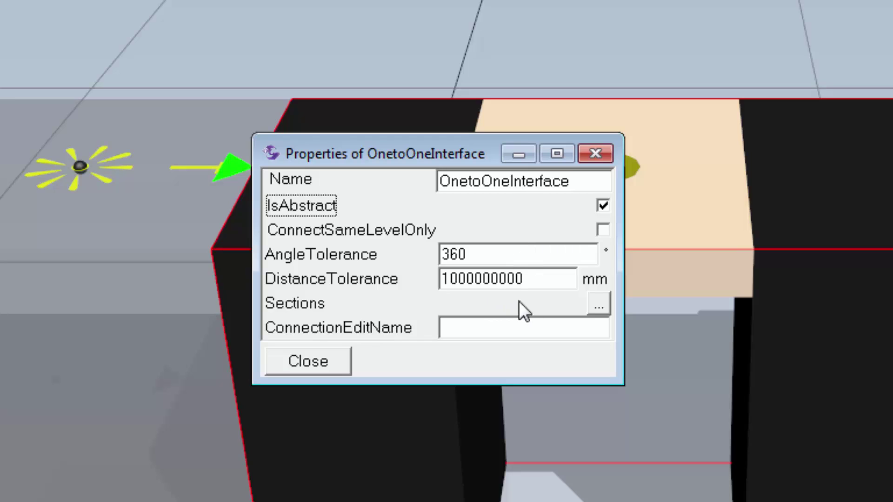
click(598, 303)
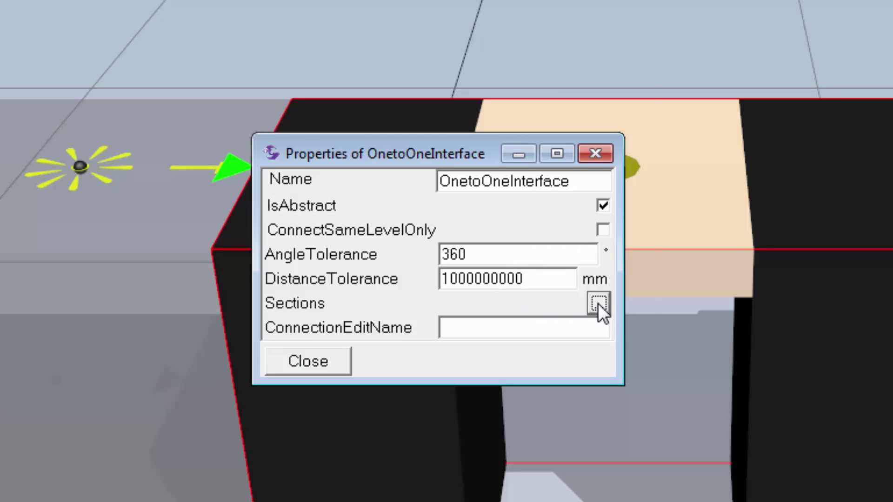
drag(465, 50, 658, 26)
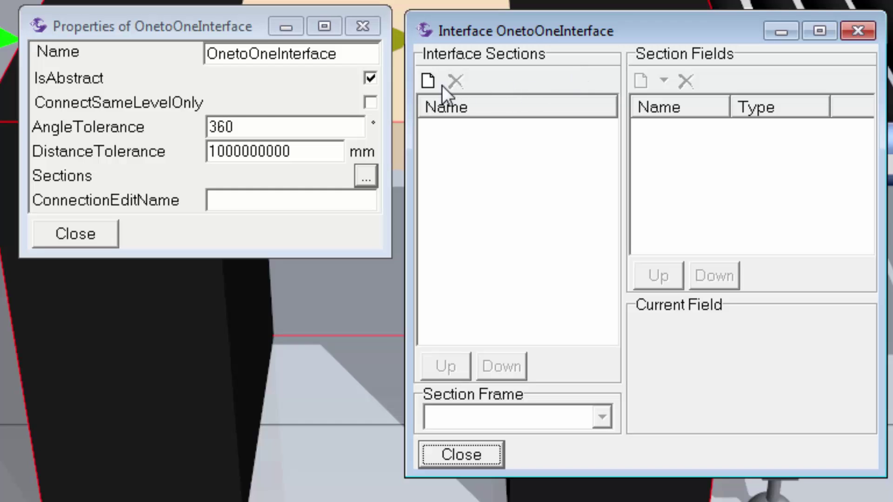
- Add a new interface section named PLC
click(429, 81)
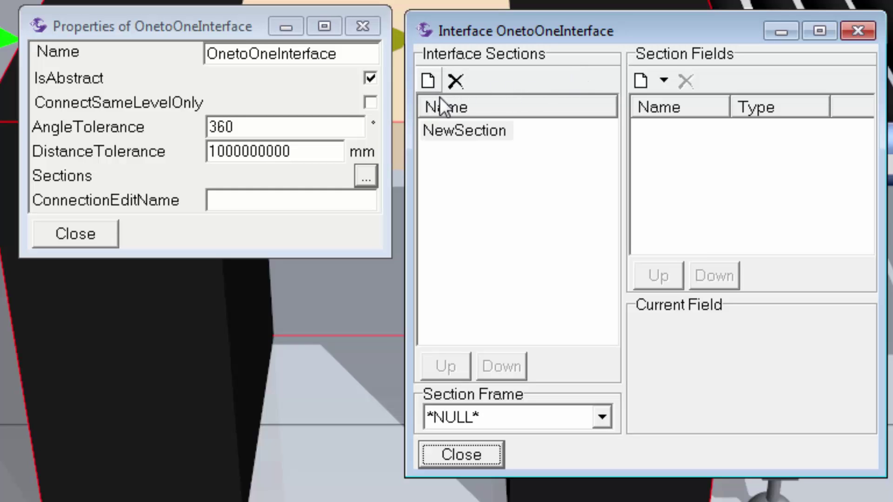
click(487, 127)
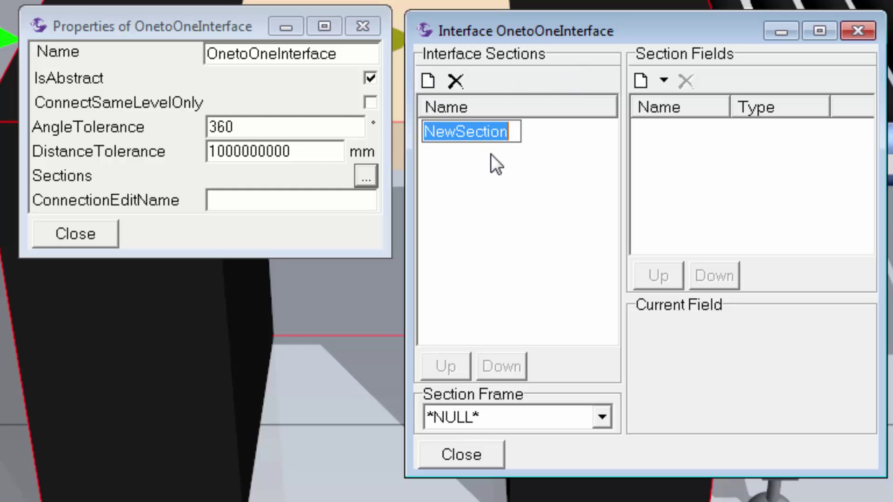
text(PLC)
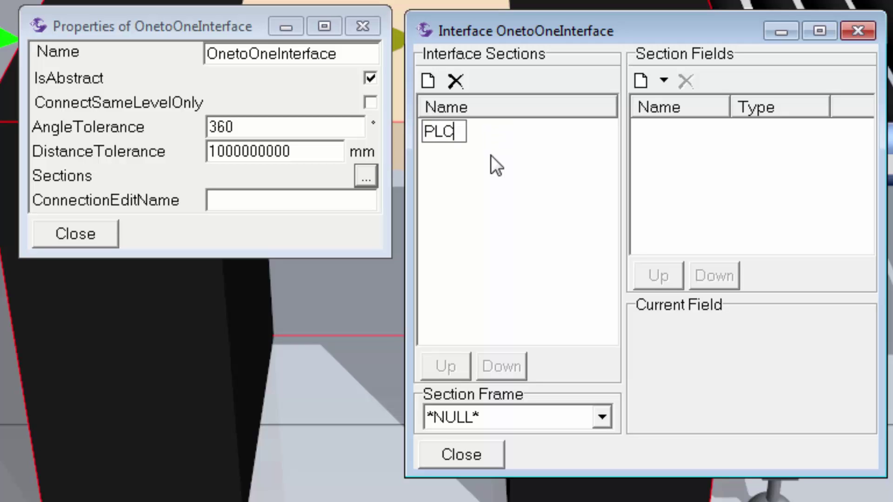
key(Return)
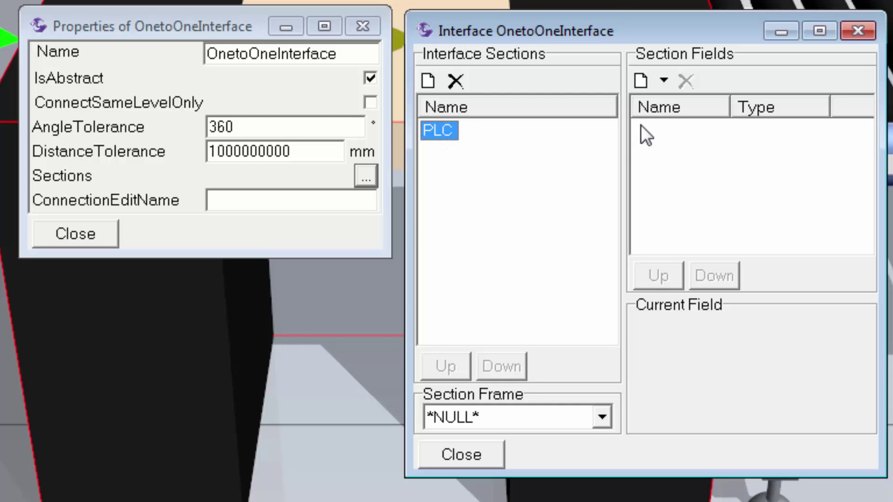
- Give the PLC section Signal fields for BundleReady and MoveServo, then close the editors
click(664, 84)
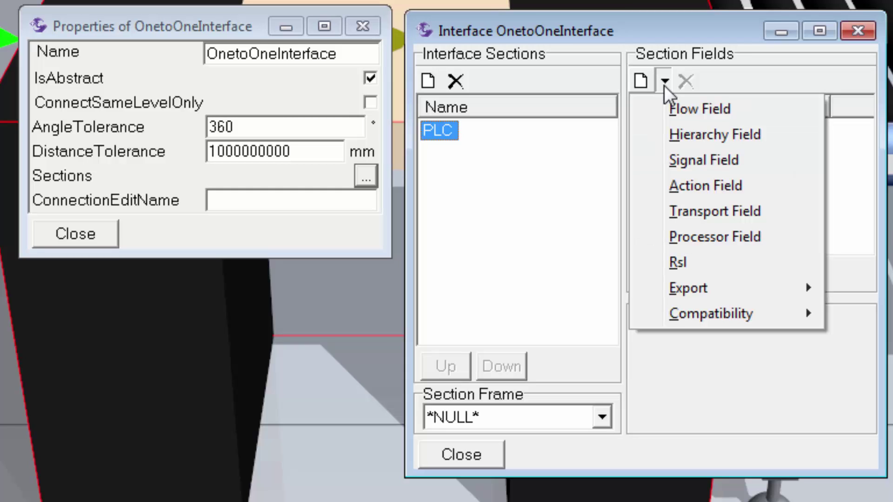
click(702, 160)
click(838, 340)
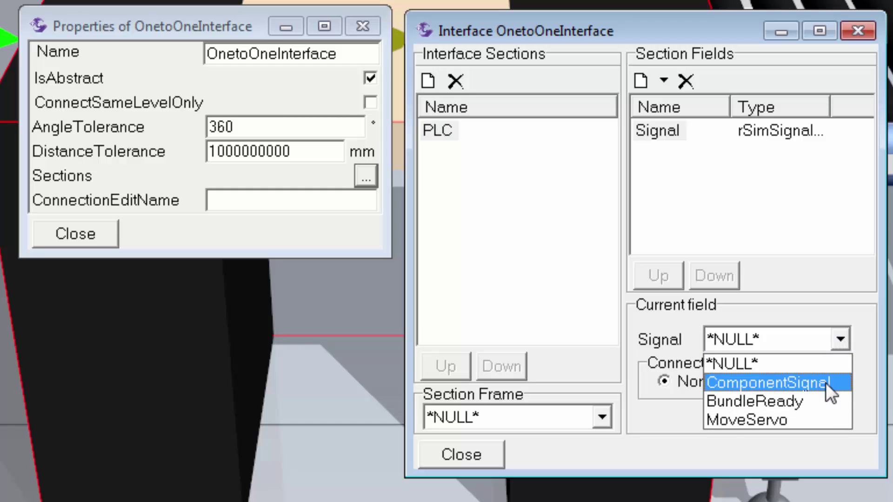
click(822, 396)
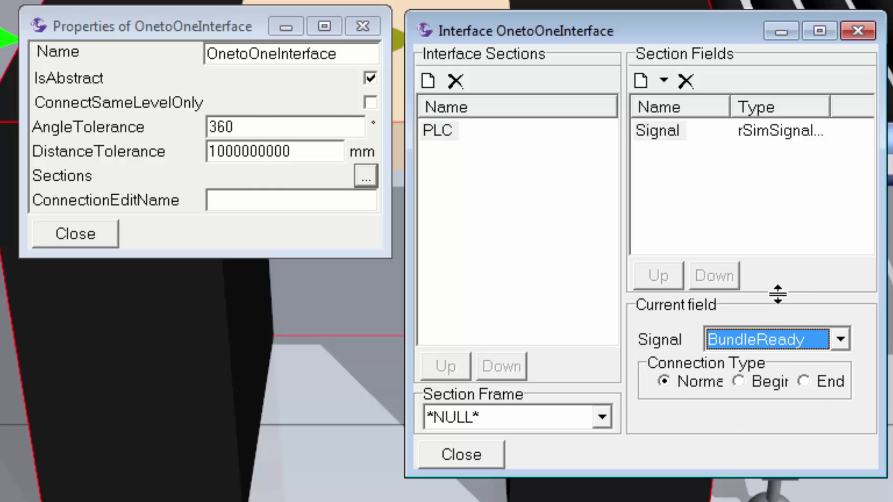
click(664, 86)
click(665, 160)
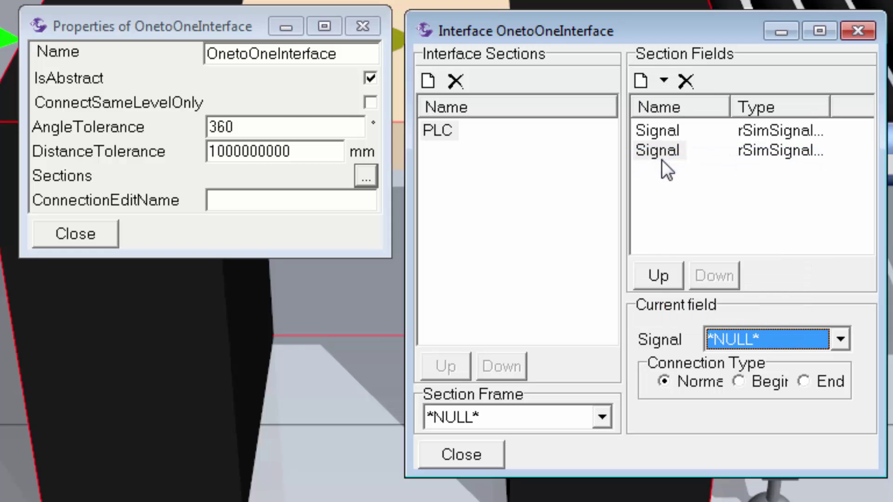
click(837, 339)
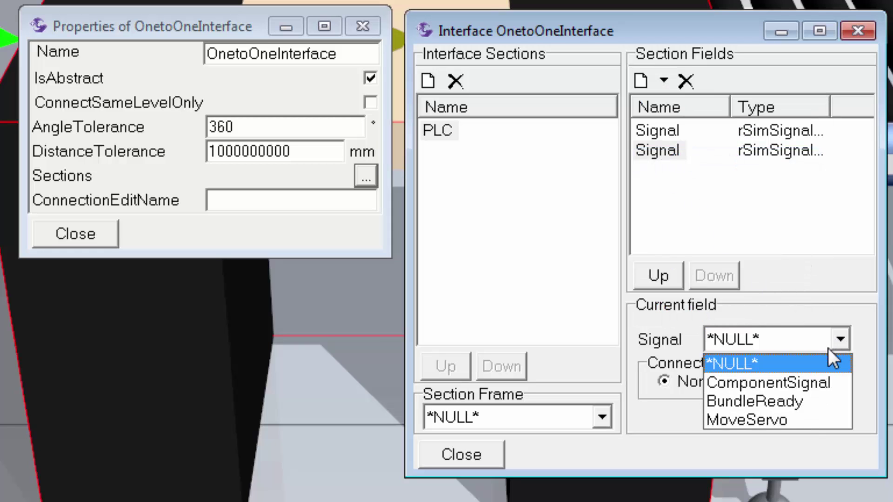
click(808, 417)
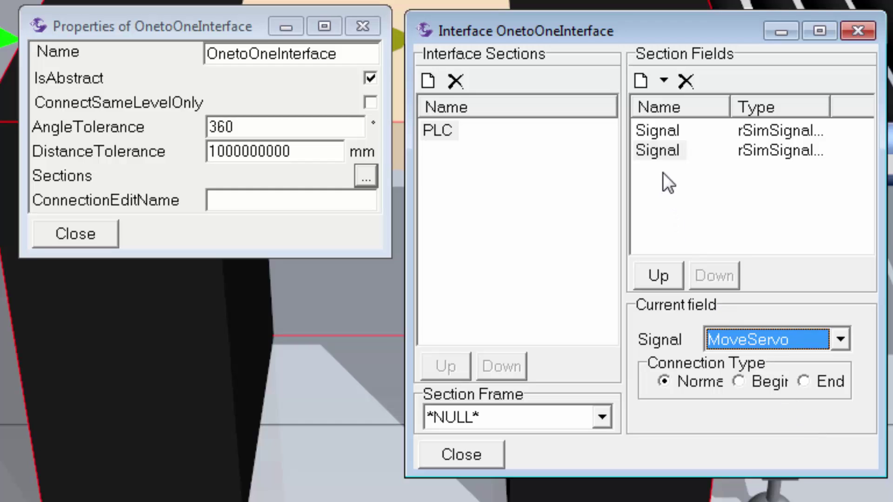
click(481, 449)
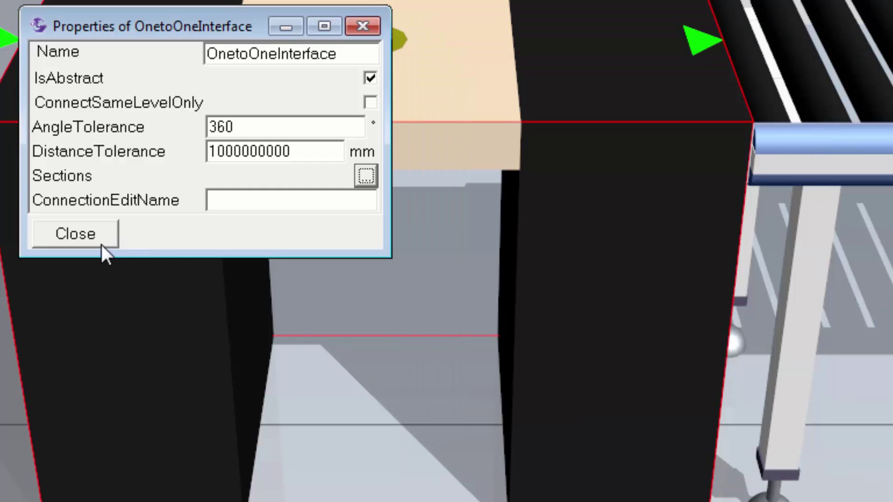
click(101, 243)
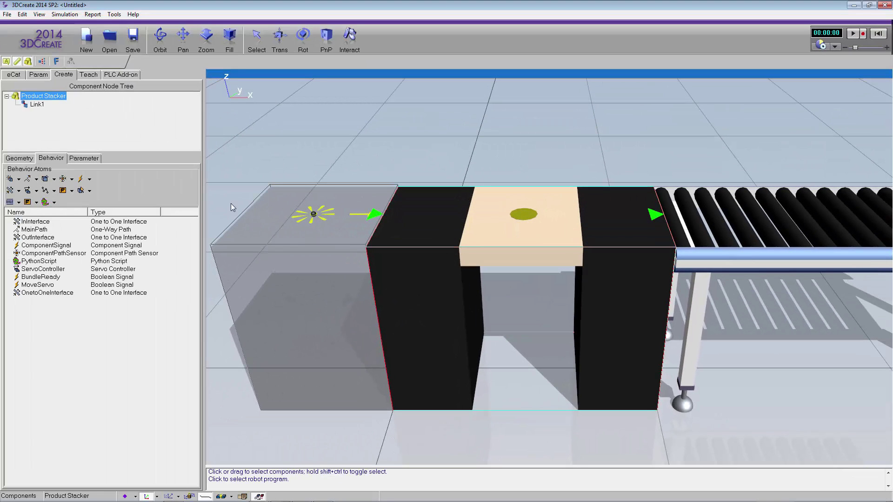
- Connect to the Local TwinCat PLC, select its Main group and begin adding an item
click(121, 74)
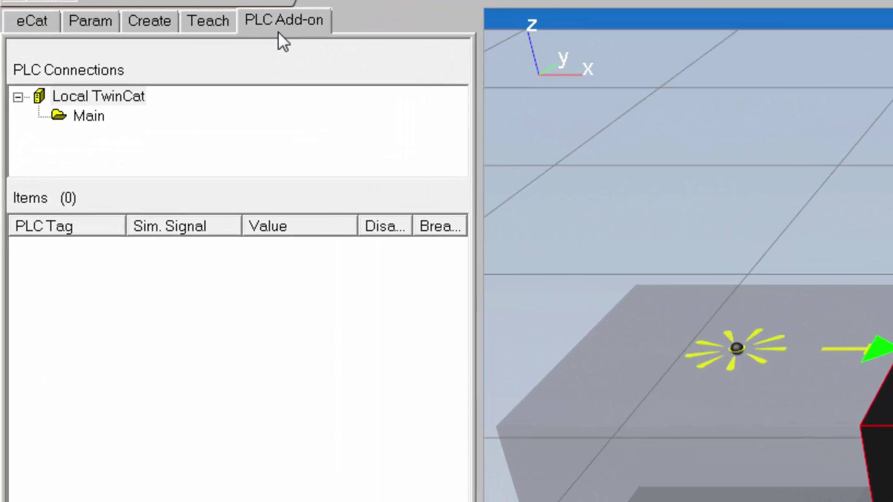
click(101, 97)
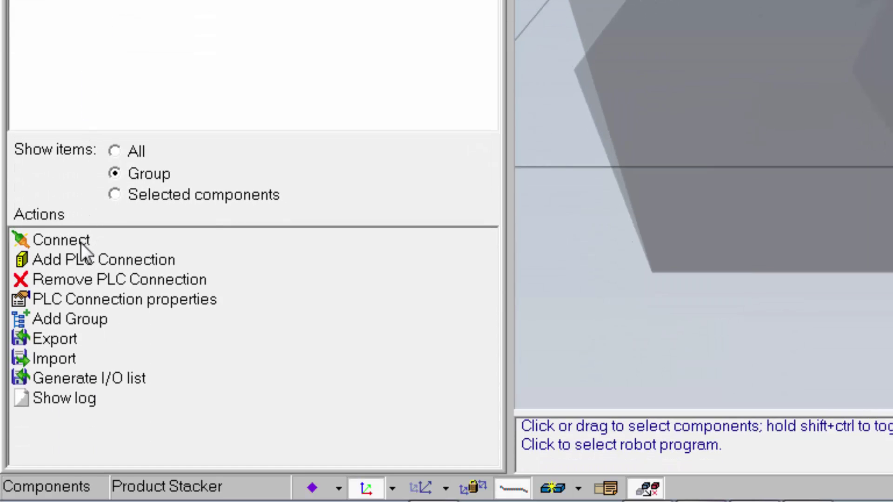
click(81, 243)
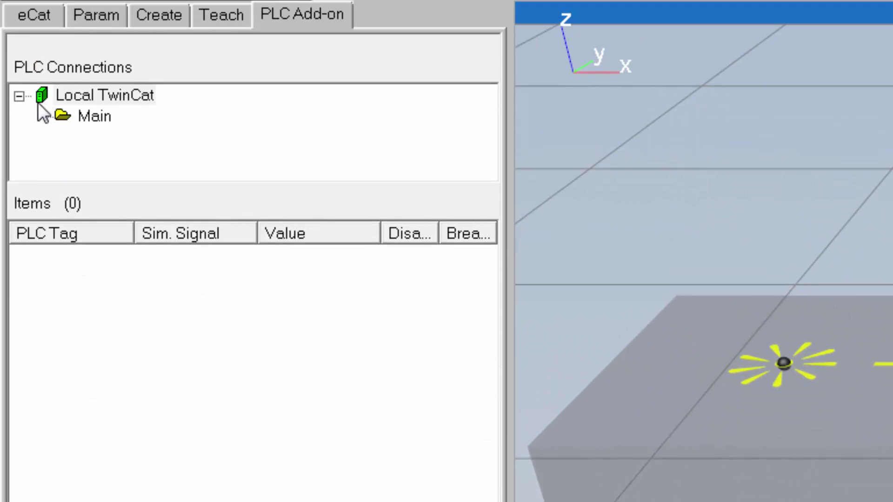
click(100, 118)
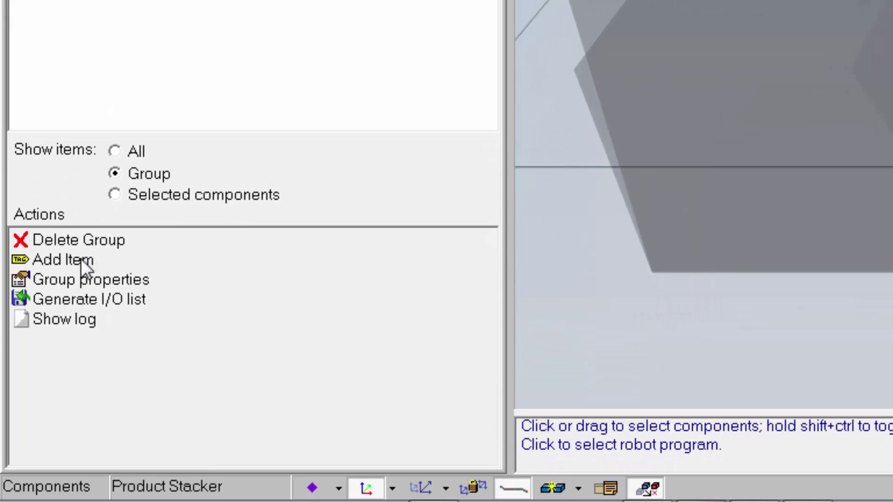
click(81, 259)
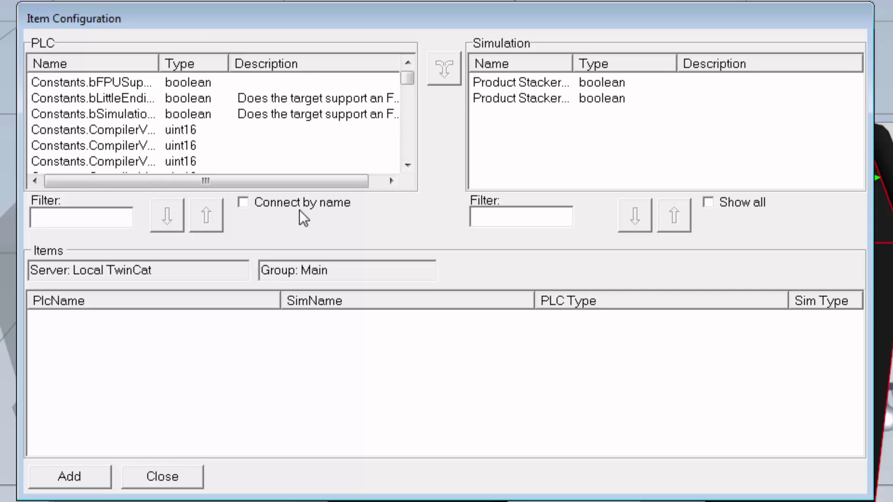
- With Connect by name on, pair GVL.BundleReady and GVL.MoveServo with the BundleReady and MoveServo signals, then add them
click(245, 203)
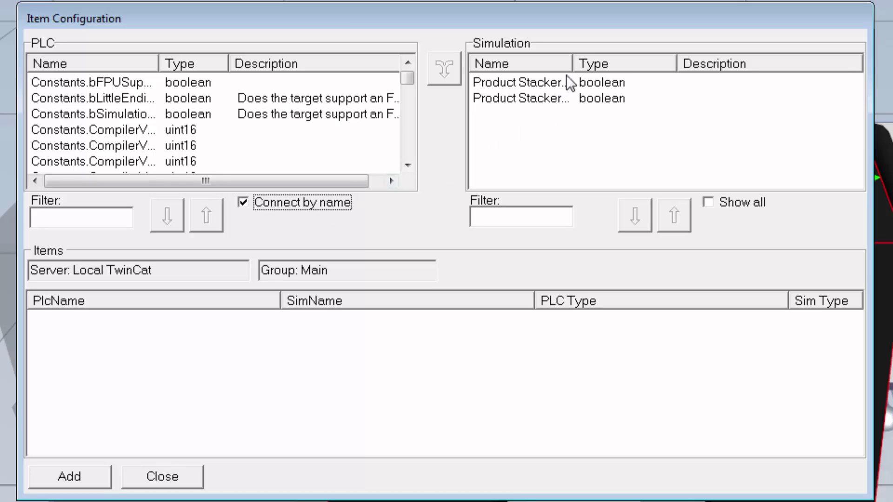
double_click(572, 64)
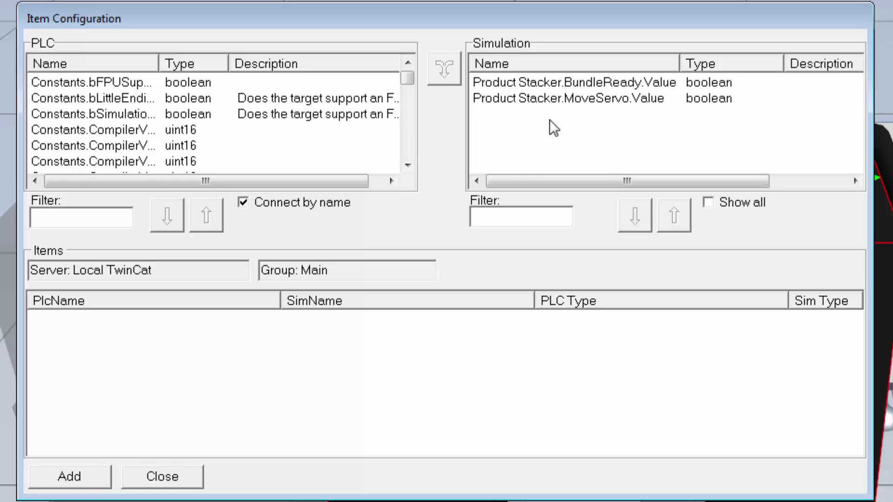
click(566, 84)
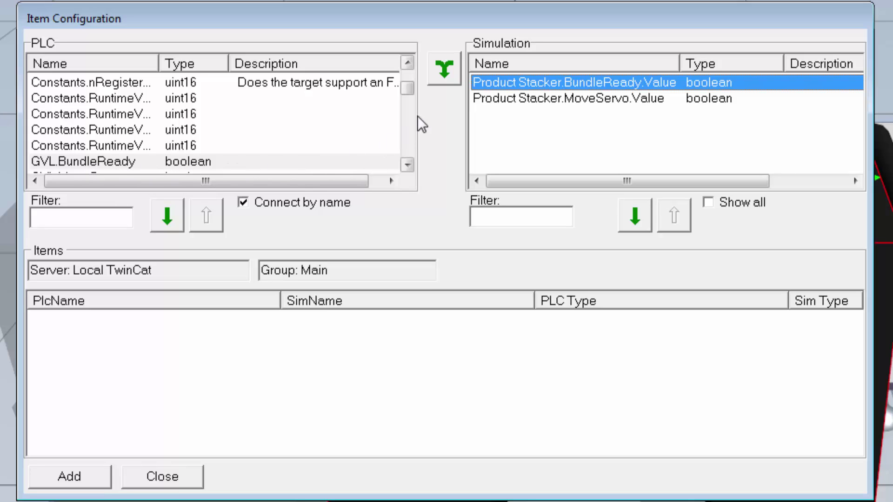
click(444, 70)
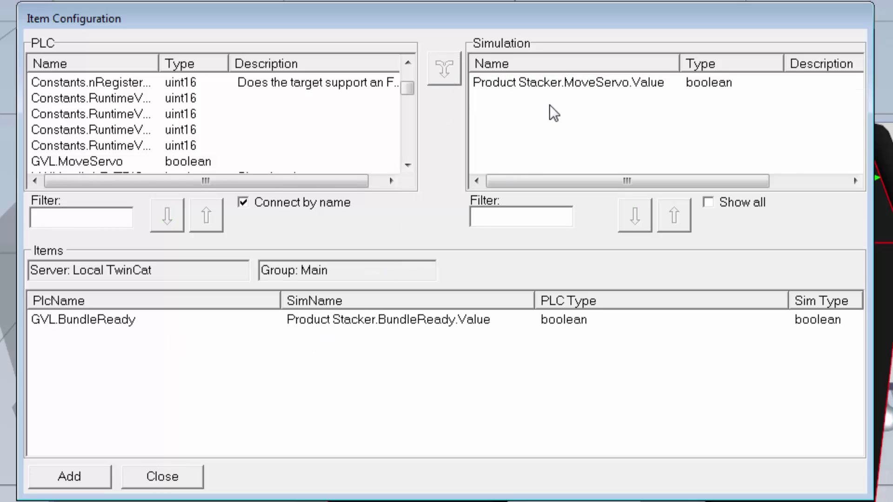
click(570, 83)
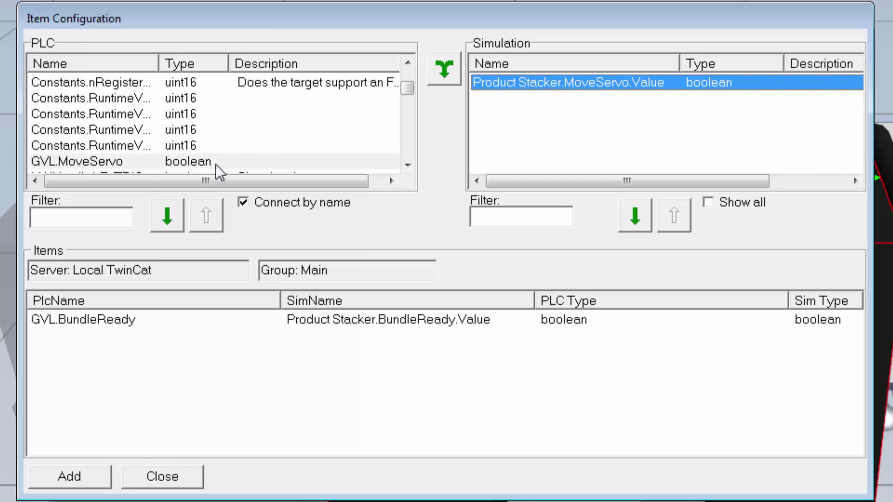
click(442, 74)
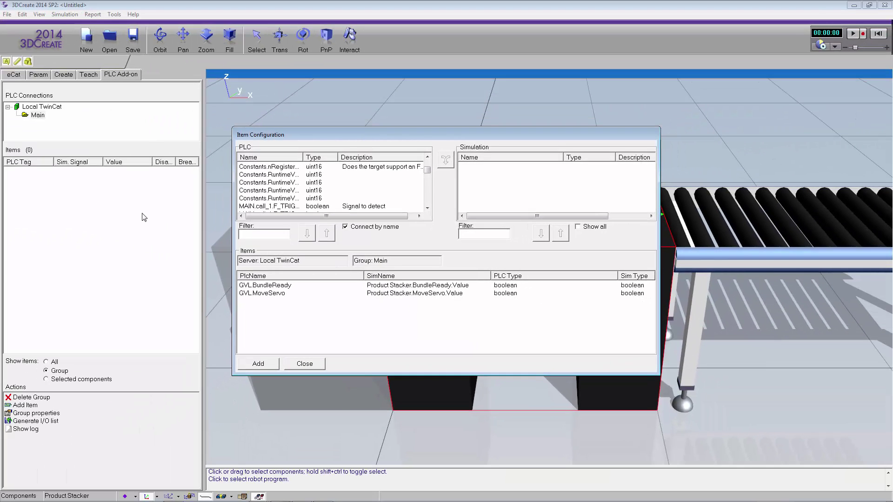
click(272, 367)
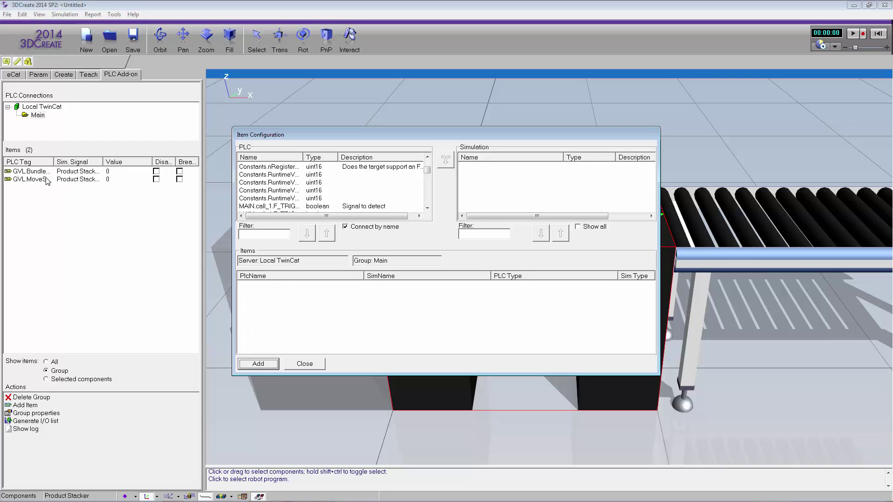
- Close the item configuration and widen the PLC tag and simulation signal columns to show full names
click(313, 363)
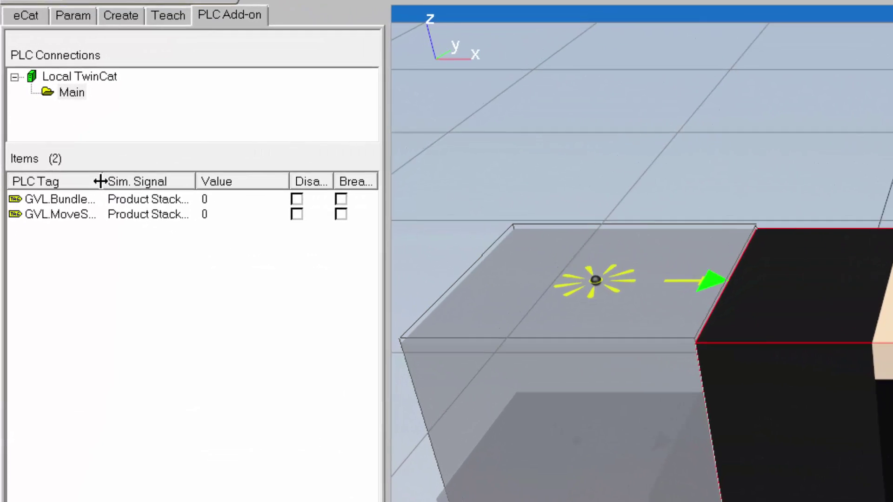
double_click(75, 170)
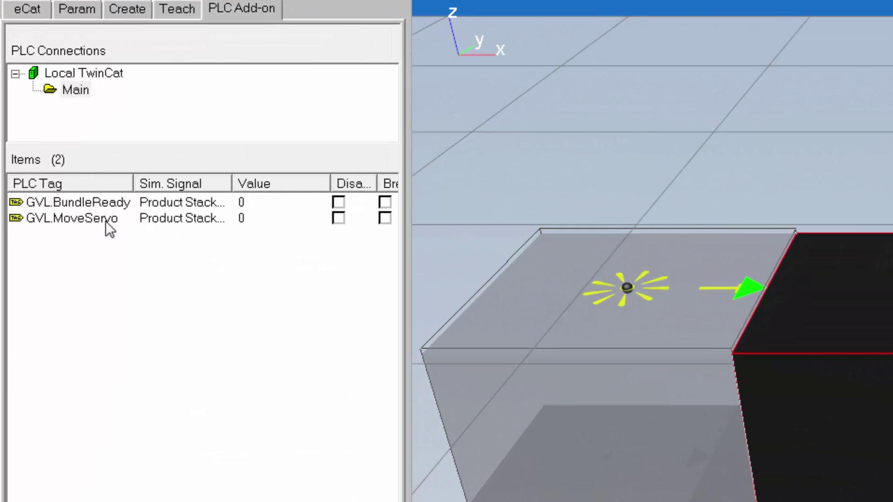
double_click(230, 184)
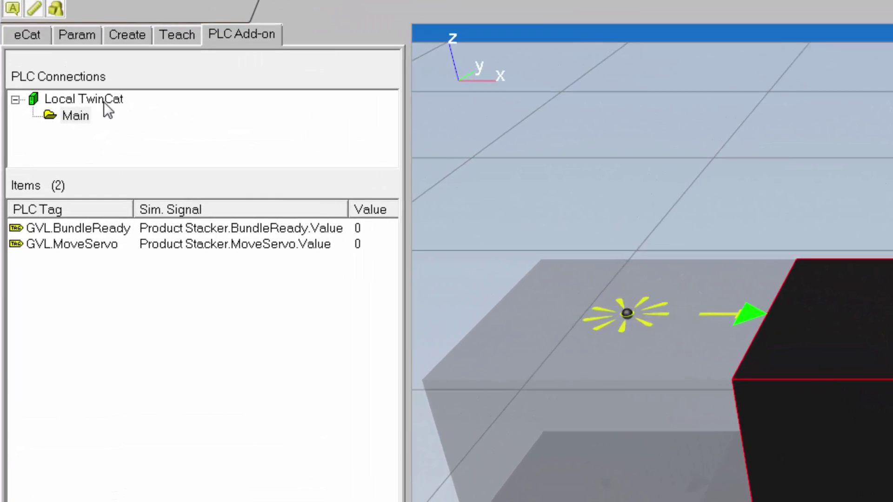
- Disconnect from the Local TwinCat PLC and return to the Create tab's behaviour list
click(83, 100)
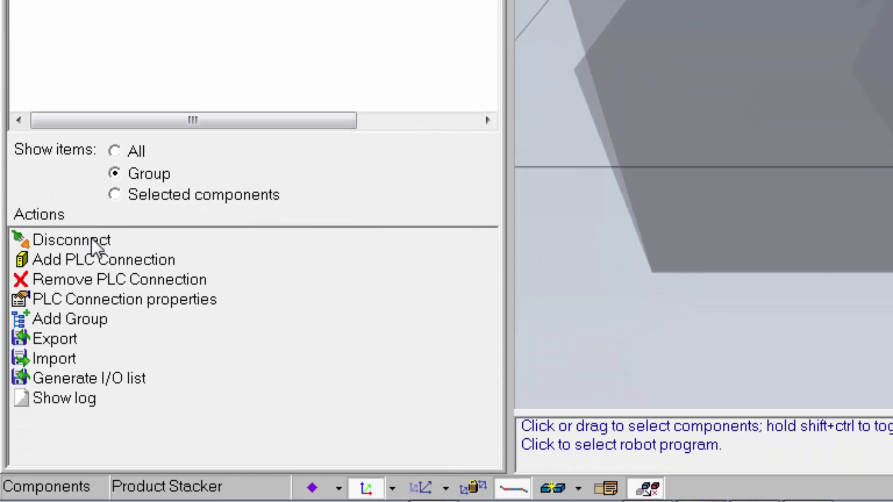
click(92, 239)
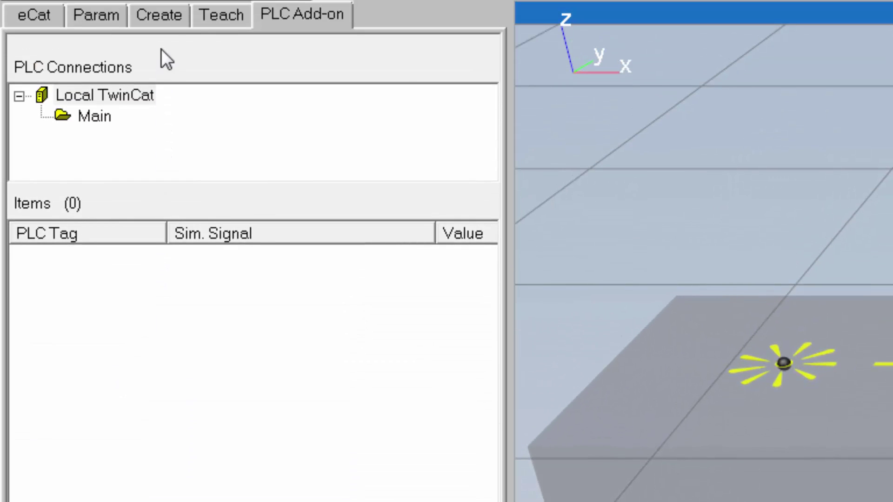
click(162, 14)
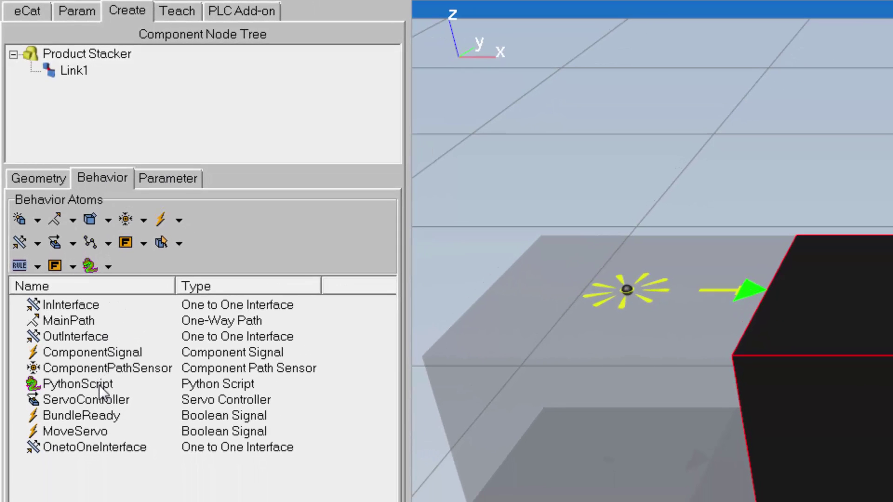
- Open the PythonScript behaviour in the script editor and move the window up to show more code
double_click(99, 385)
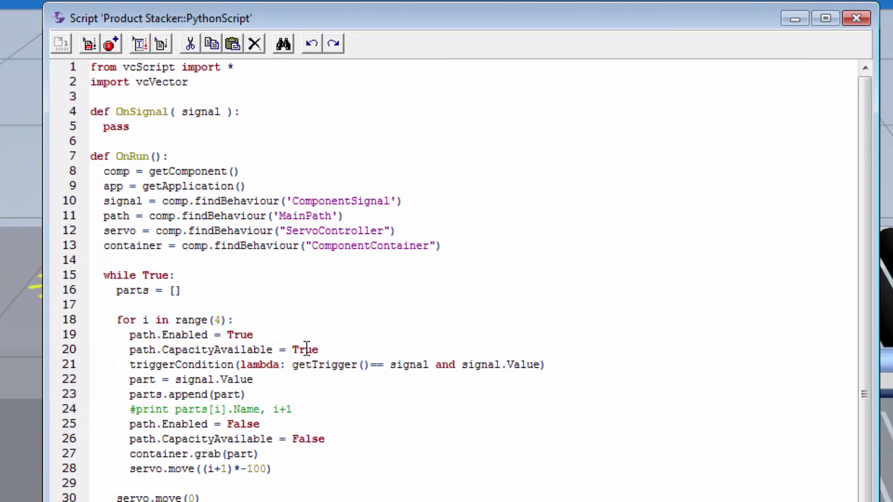
drag(447, 11, 448, 0)
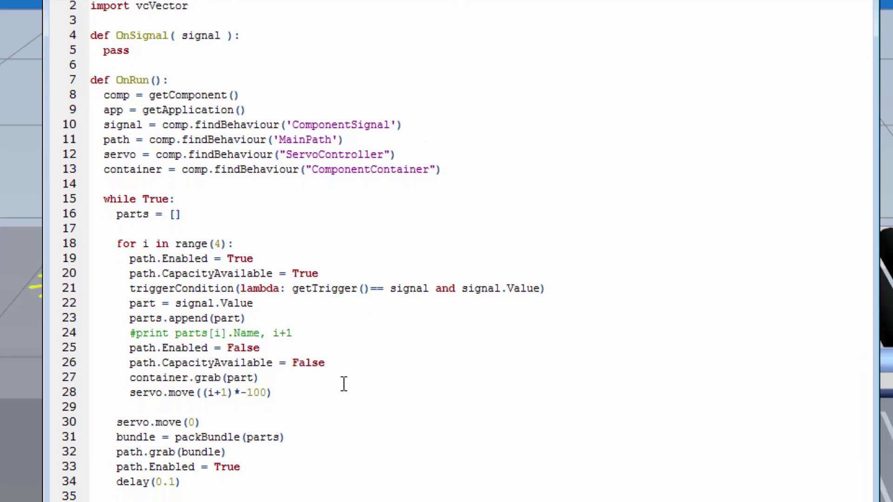